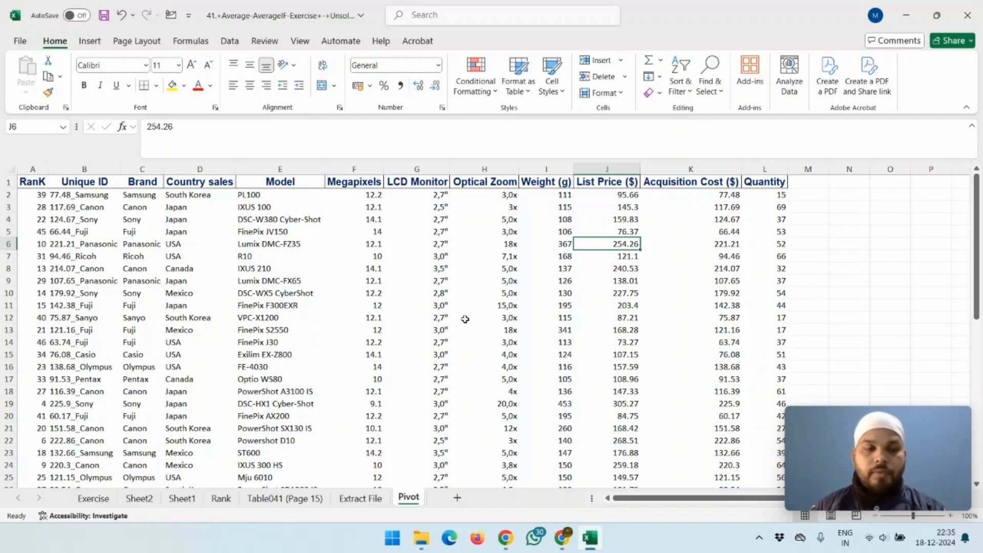
{"action": "left_click", "coordinate": [90, 42]}
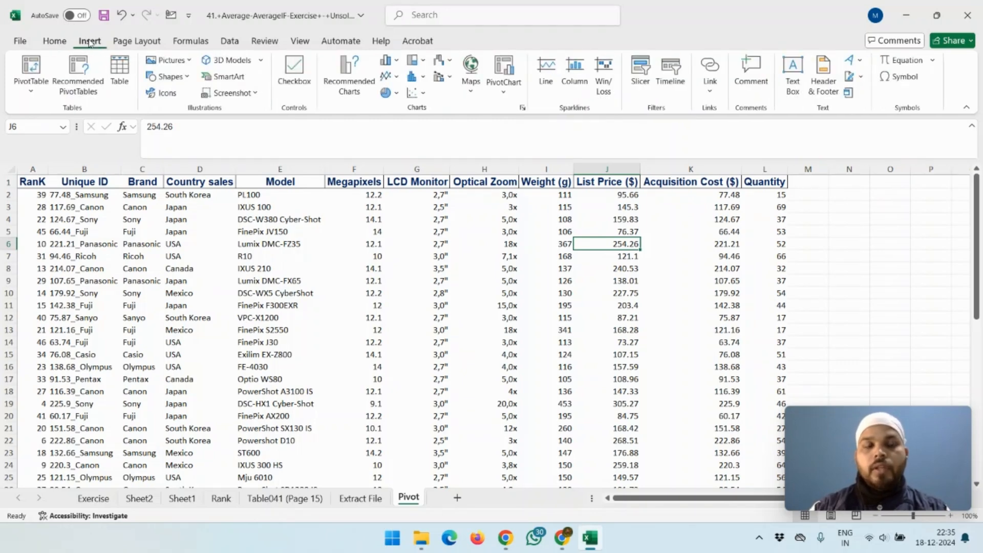
{"action": "left_click", "coordinate": [29, 92]}
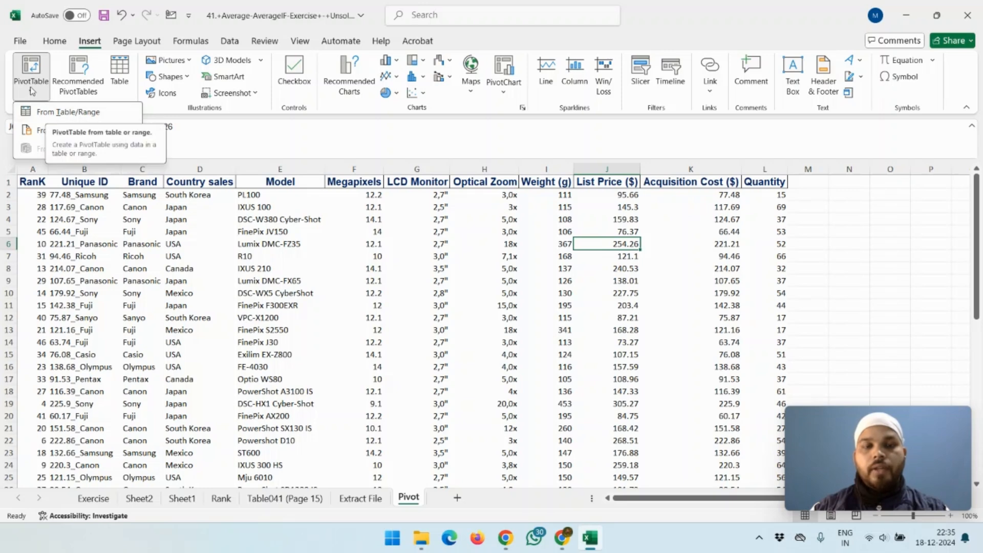
{"action": "left_click", "coordinate": [81, 183]}
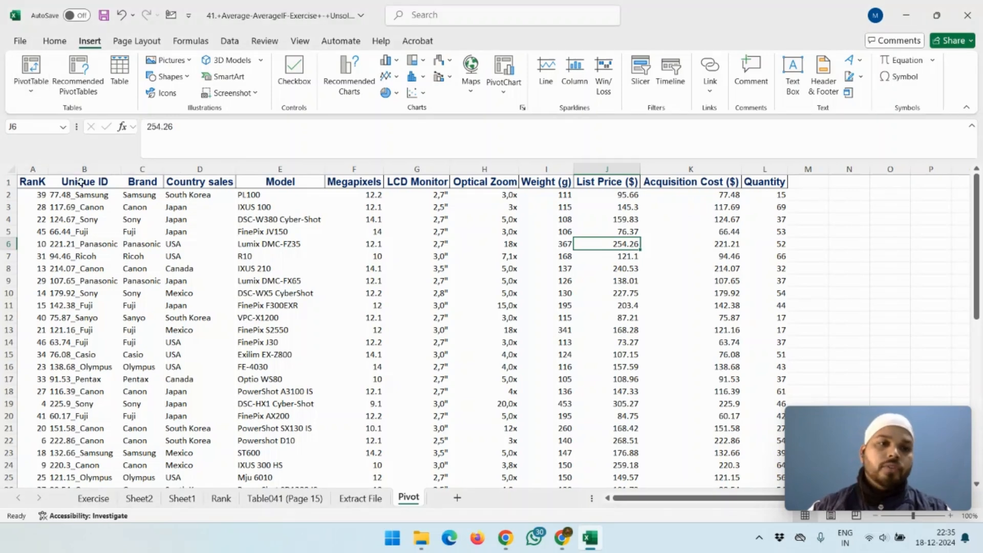
Create a PivotTable on a new worksheet from the camera data range Pivot!$A$1:$L$51 and show that worksheet
{"action": "left_click", "coordinate": [81, 183]}
{"action": "key", "text": "Left"}
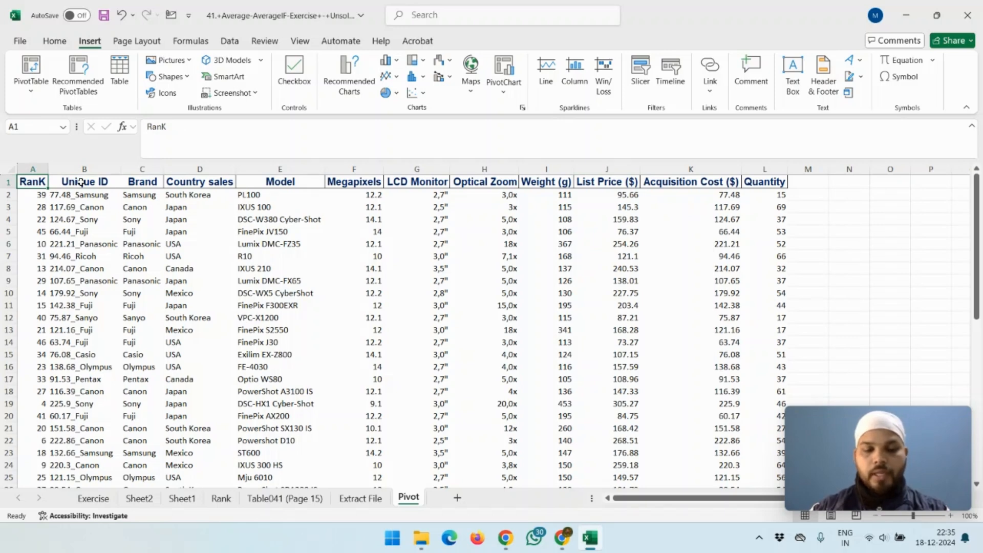
{"action": "key", "text": "alt"}
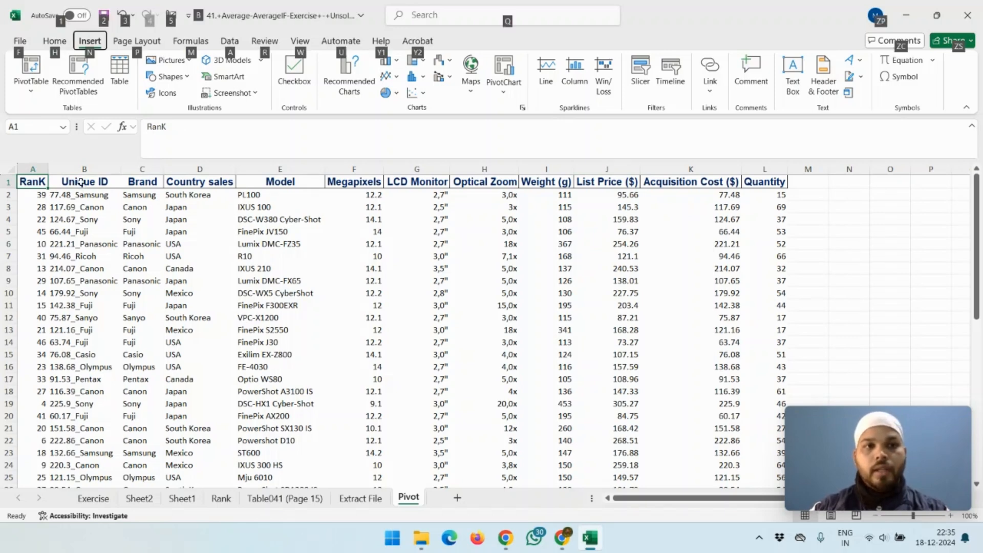
{"action": "key", "text": "n"}
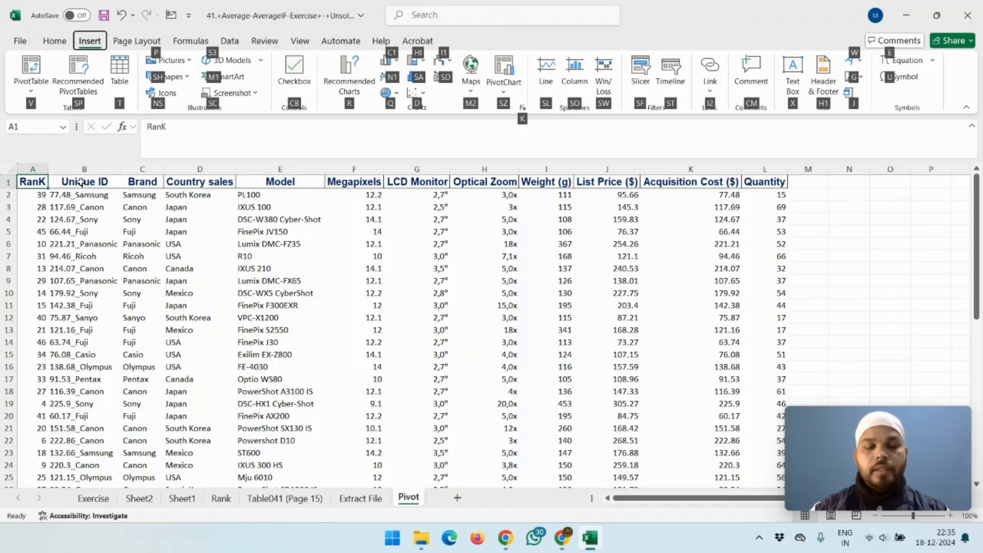
{"action": "key", "text": "v"}
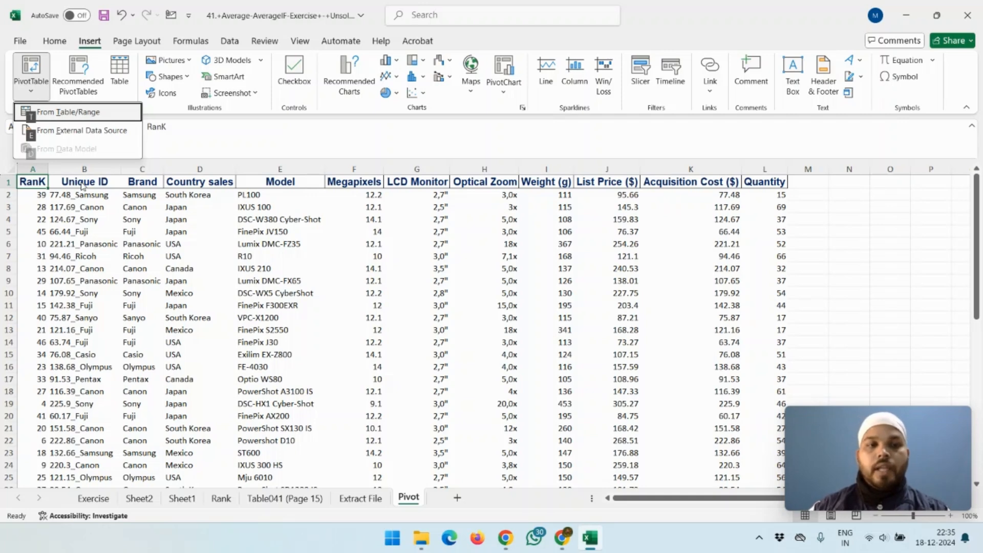
{"action": "key", "text": "t"}
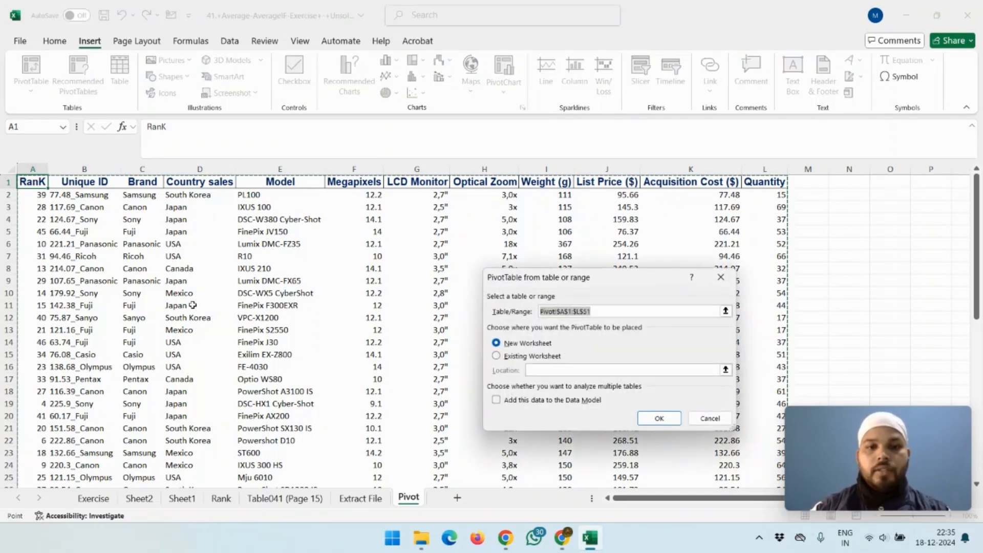
{"action": "scroll", "coordinate": [192, 305], "scroll_direction": "down", "scroll_amount": 12}
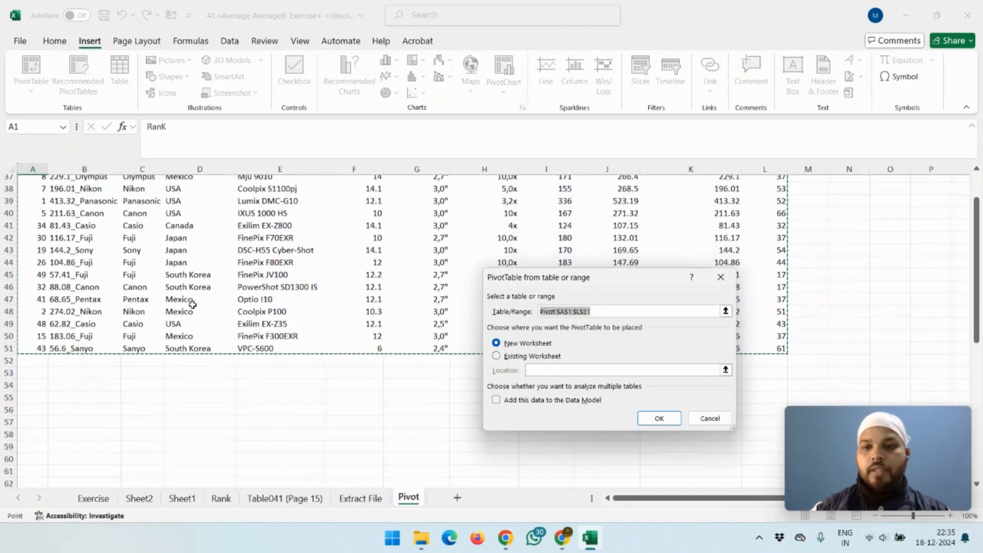
{"action": "scroll", "coordinate": [192, 305], "scroll_direction": "down", "scroll_amount": 2}
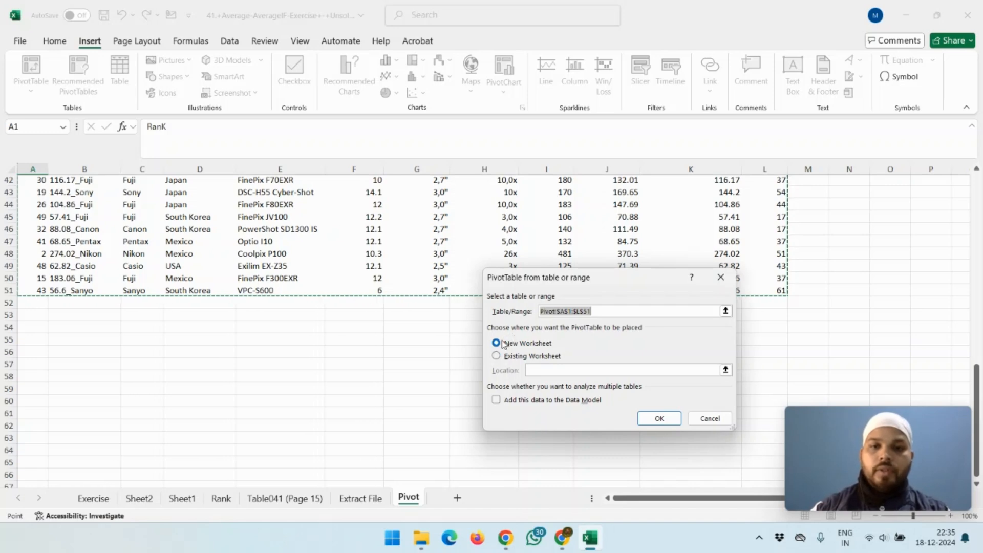
{"action": "left_click", "coordinate": [659, 419]}
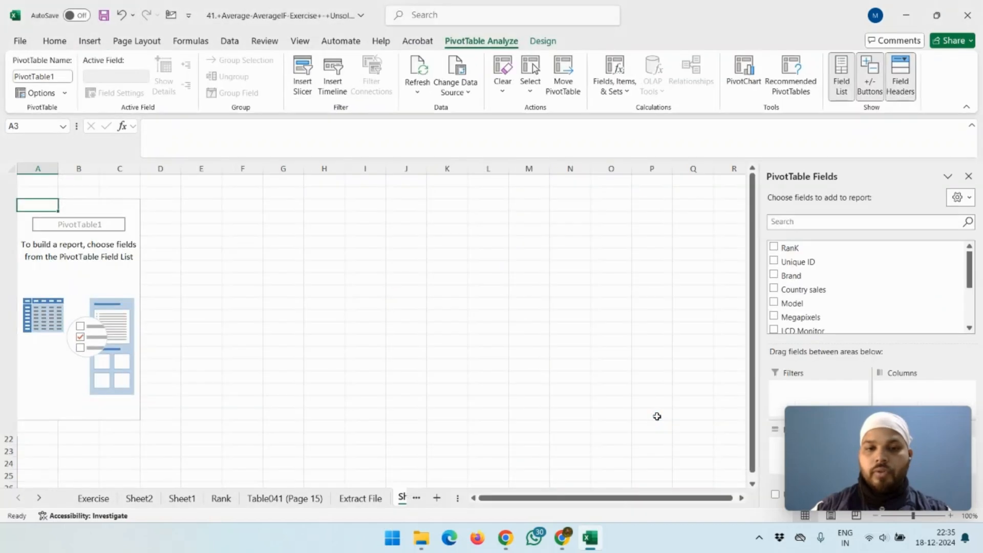
{"action": "left_click", "coordinate": [401, 499]}
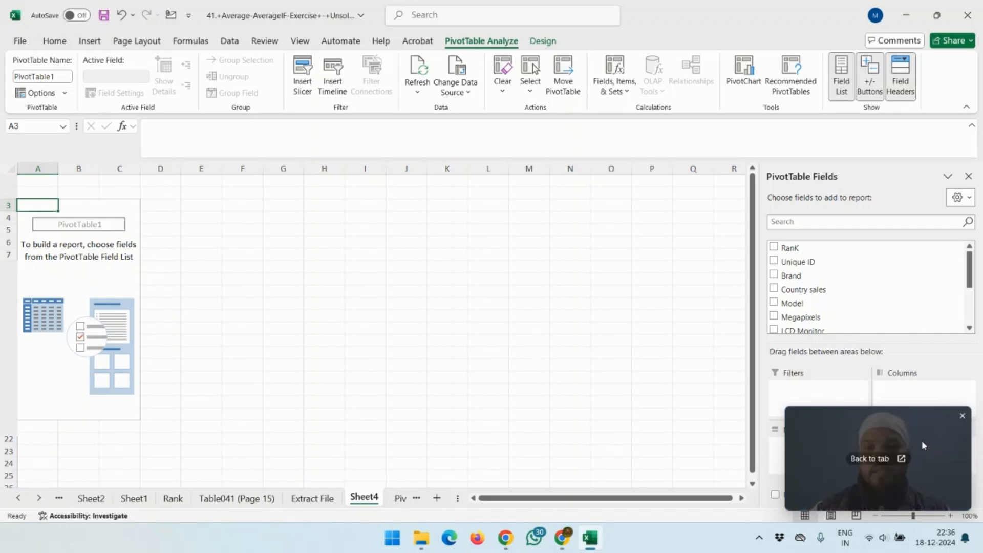
{"action": "left_click_drag", "start_coordinate": [925, 447], "coordinate": [602, 387]}
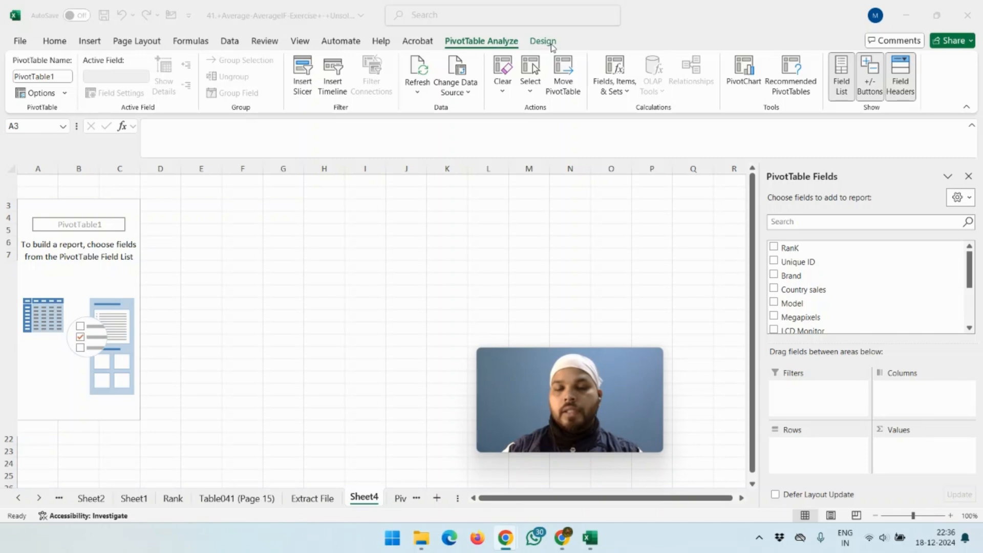
{"action": "mouse_move", "coordinate": [582, 413]}
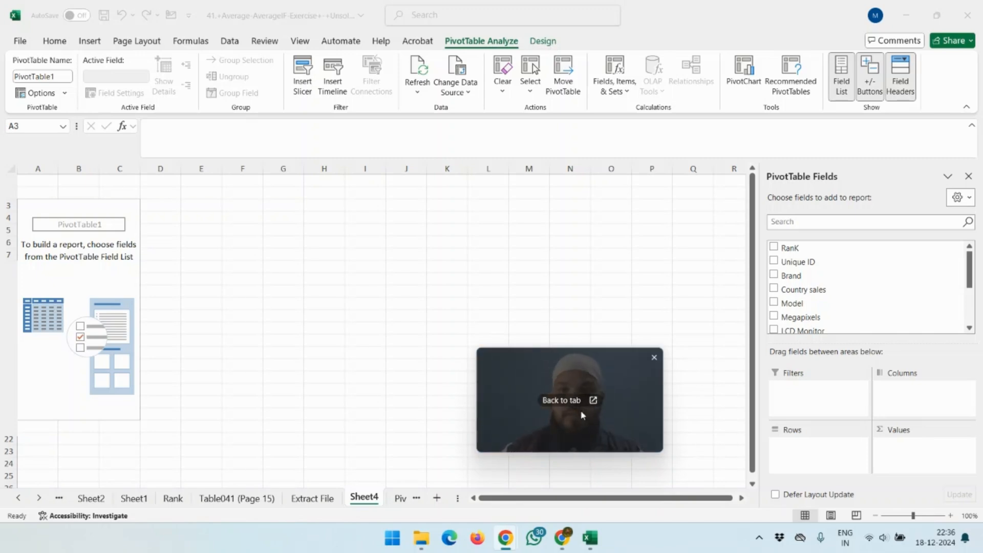
{"action": "mouse_move", "coordinate": [612, 377]}
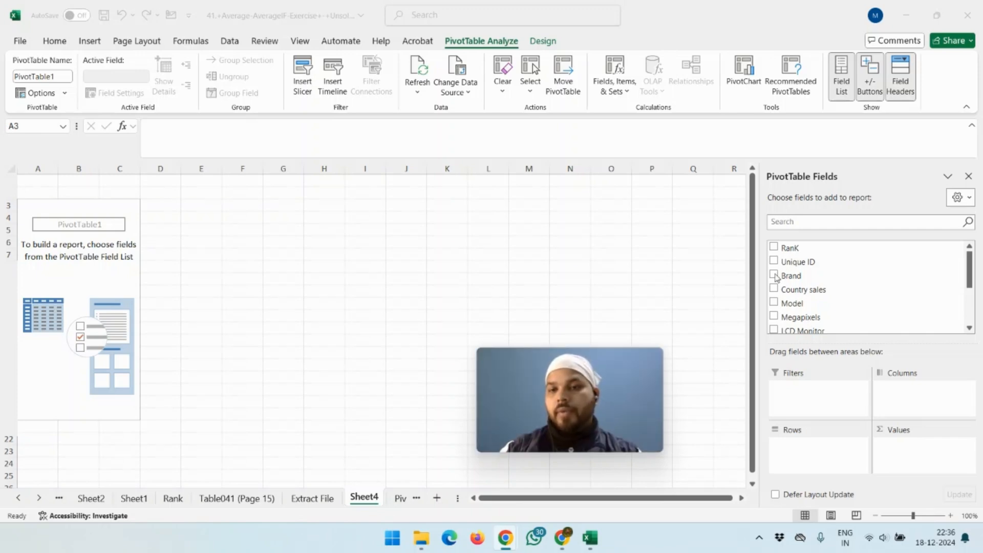
Try the Model field as the PivotTable's row labels and remove it again
{"action": "scroll", "coordinate": [810, 286], "scroll_direction": "down", "scroll_amount": 2}
{"action": "scroll", "coordinate": [811, 285], "scroll_direction": "up", "scroll_amount": 1}
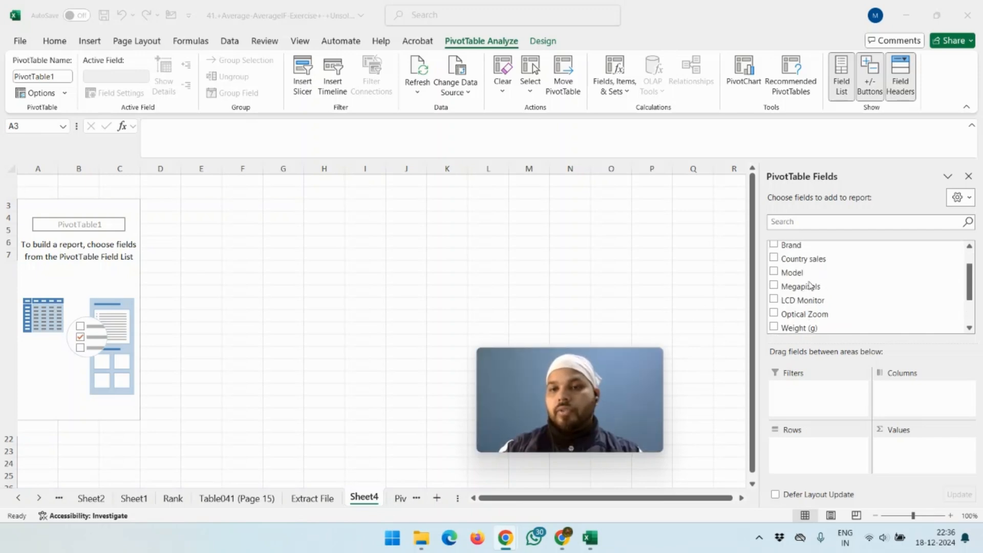
{"action": "left_click", "coordinate": [776, 274]}
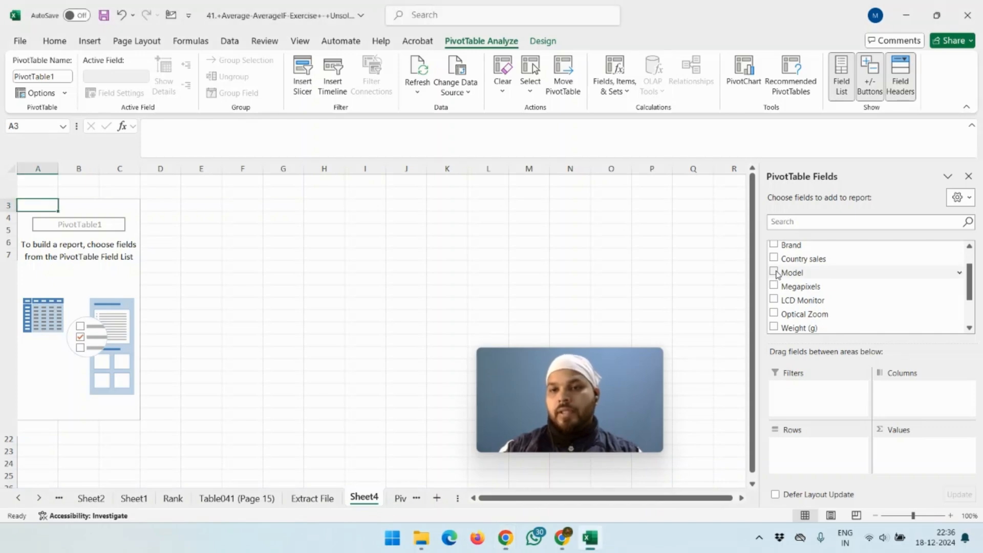
{"action": "left_click", "coordinate": [774, 273]}
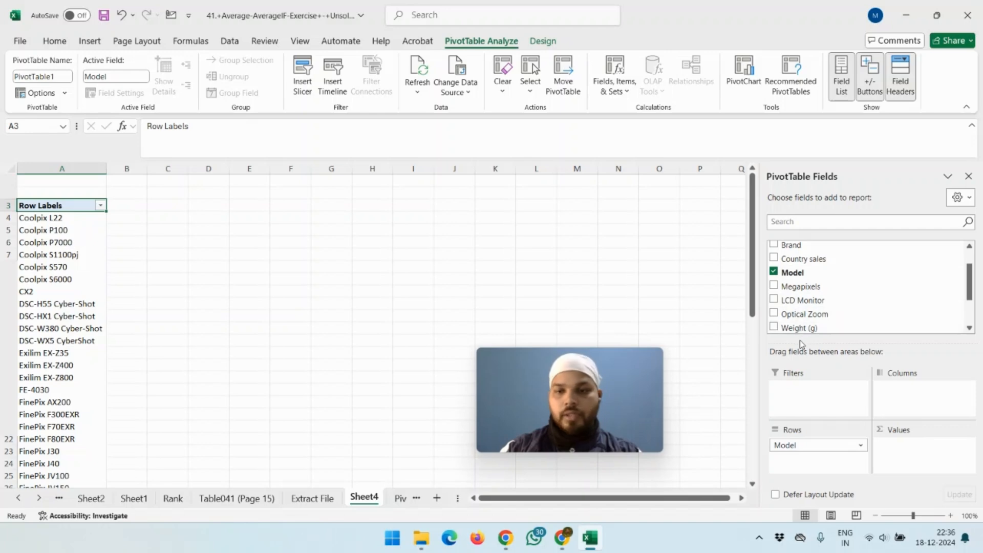
{"action": "left_click", "coordinate": [774, 272]}
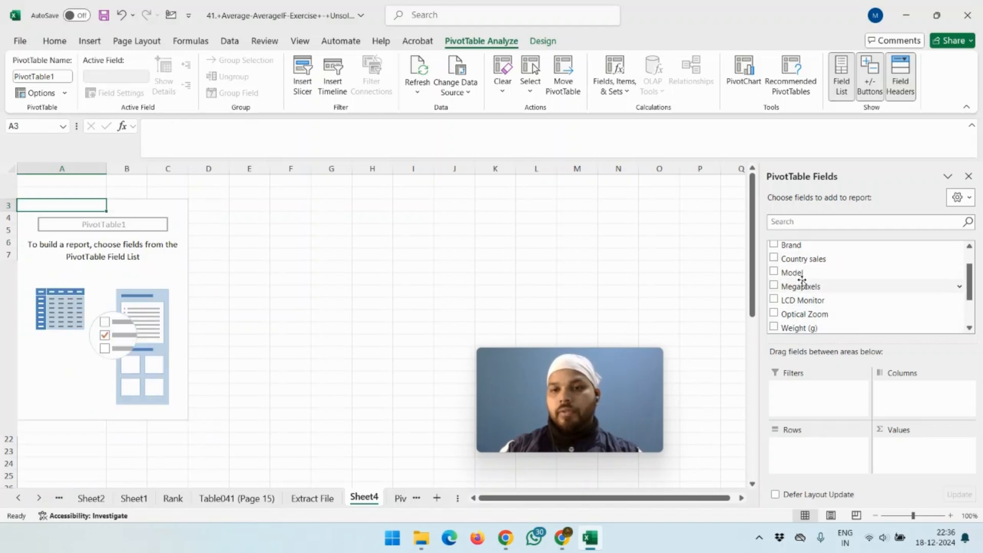
Lay out the PivotTable with Brand as the rows and Country sales as the columns
{"action": "left_click", "coordinate": [774, 245]}
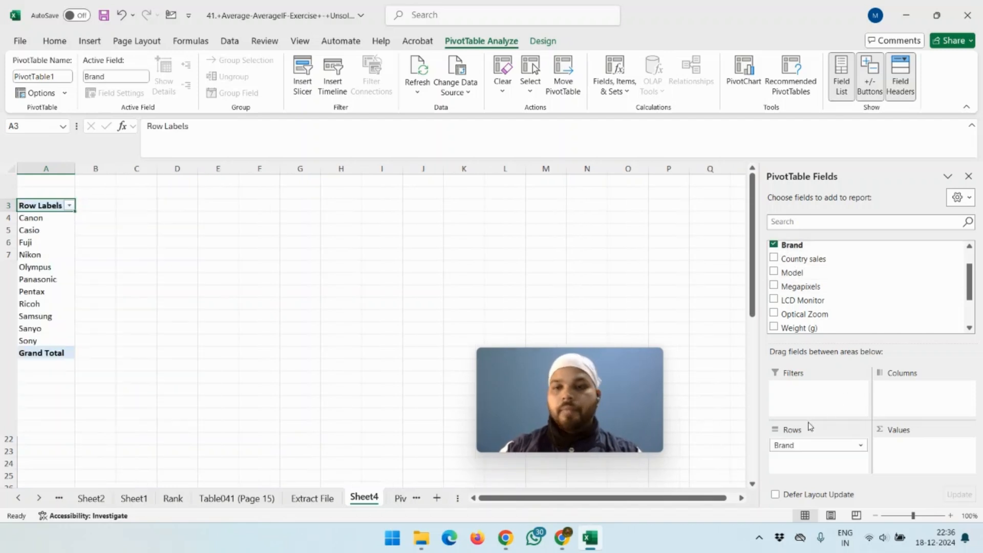
{"action": "left_click", "coordinate": [970, 247]}
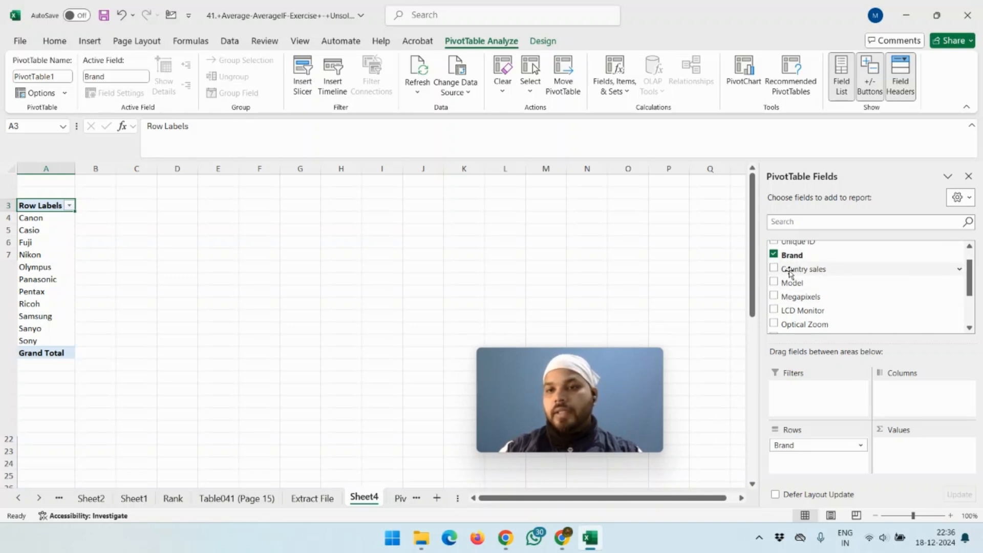
{"action": "left_click_drag", "start_coordinate": [791, 274], "coordinate": [898, 393]}
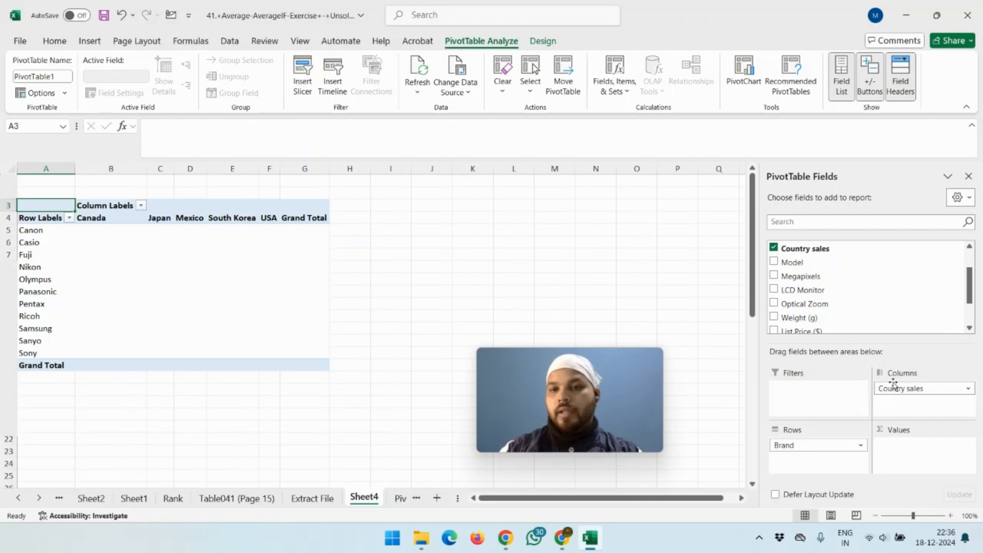
Add the List Price ($) field to the PivotTable's values as a sum
{"action": "left_click", "coordinate": [969, 329]}
{"action": "left_click", "coordinate": [970, 329]}
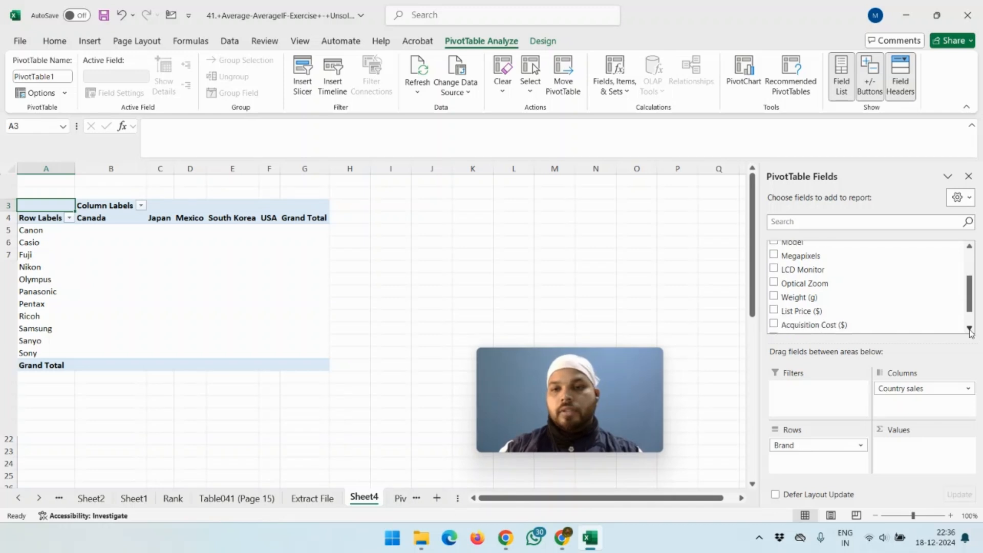
{"action": "left_click", "coordinate": [970, 329]}
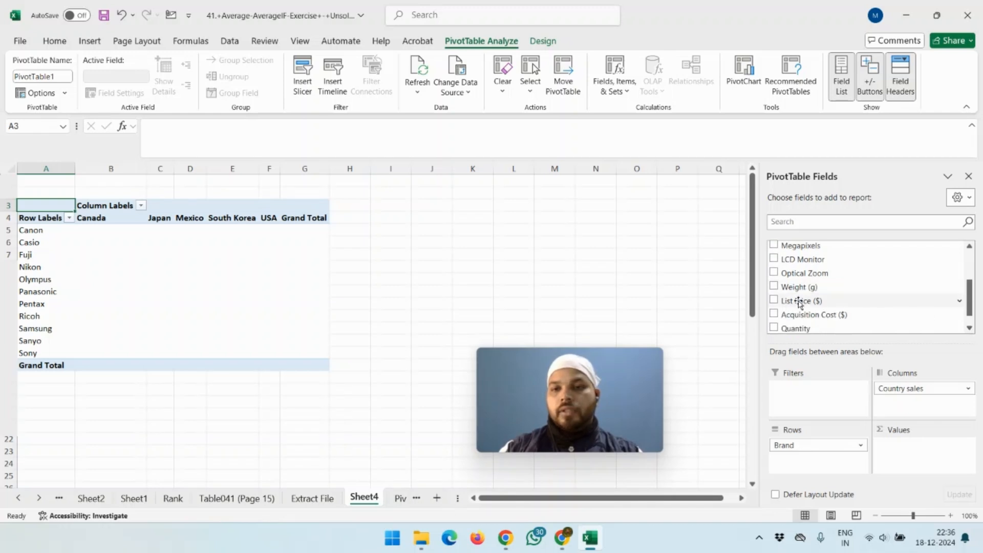
{"action": "left_click_drag", "start_coordinate": [800, 302], "coordinate": [901, 445]}
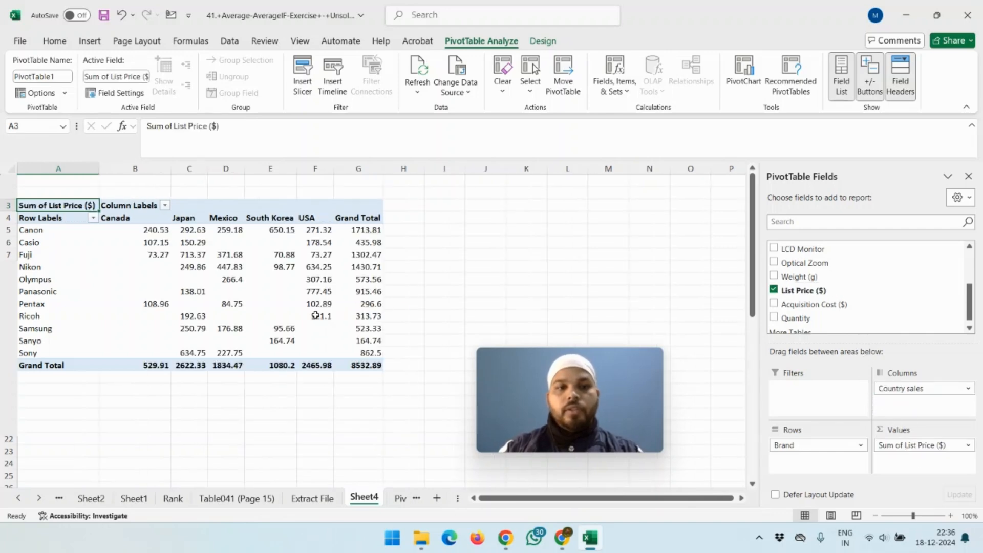
Examine the country headings, the brand rows and the summed list prices and grand totals in the PivotTable
{"action": "left_click", "coordinate": [318, 279]}
{"action": "left_click", "coordinate": [160, 243]}
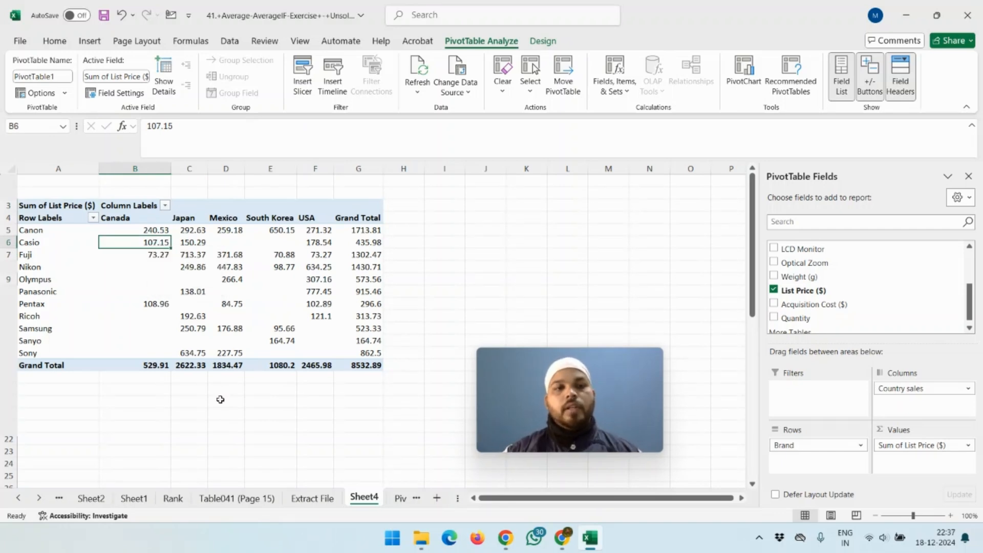
{"action": "key", "text": "Up"}
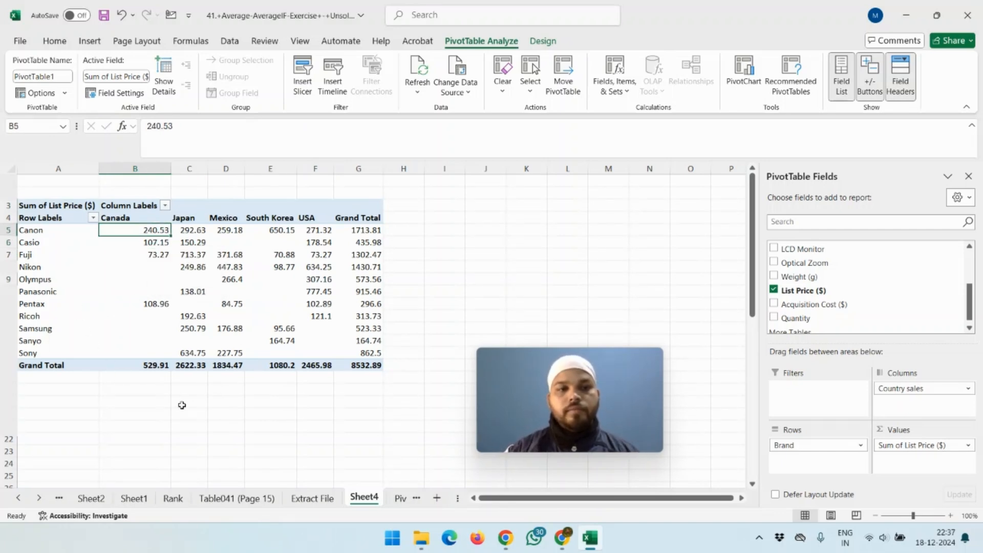
{"action": "key", "text": "Up"}
{"action": "key", "text": "Down"}
{"action": "key", "text": "Up"}
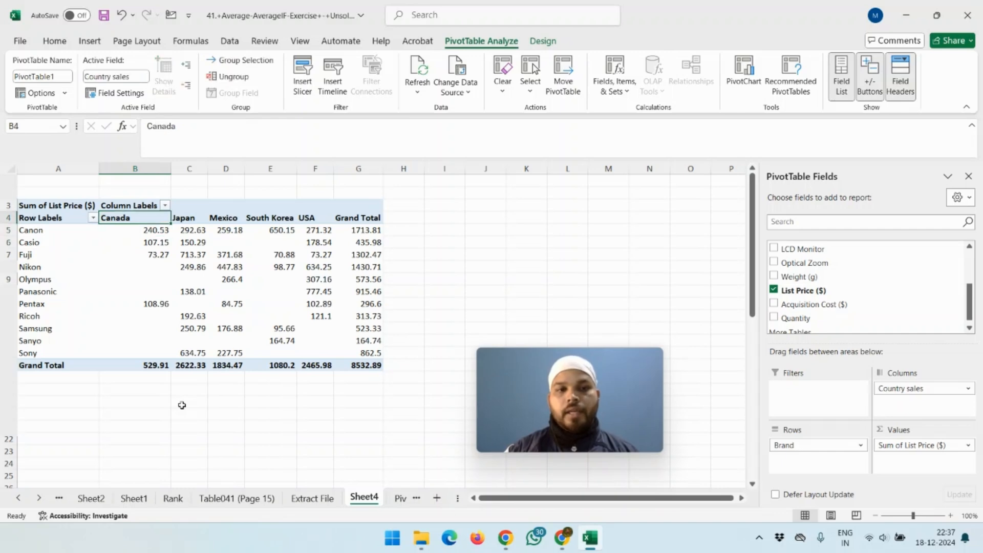
{"action": "key", "text": "Right"}
{"action": "key", "text": "Right"}
{"action": "key", "text": "Right"}
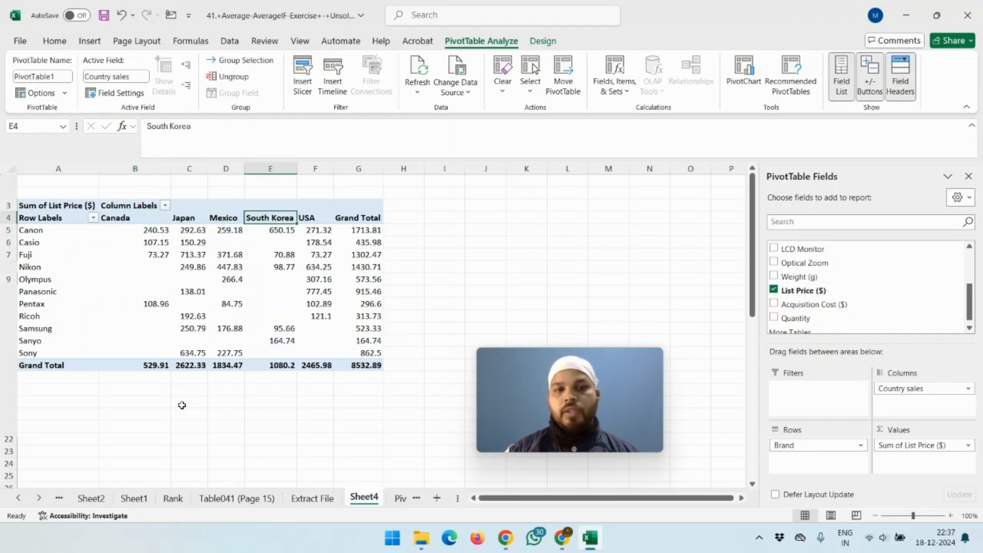
{"action": "key", "text": "Right"}
{"action": "key", "text": "Right"}
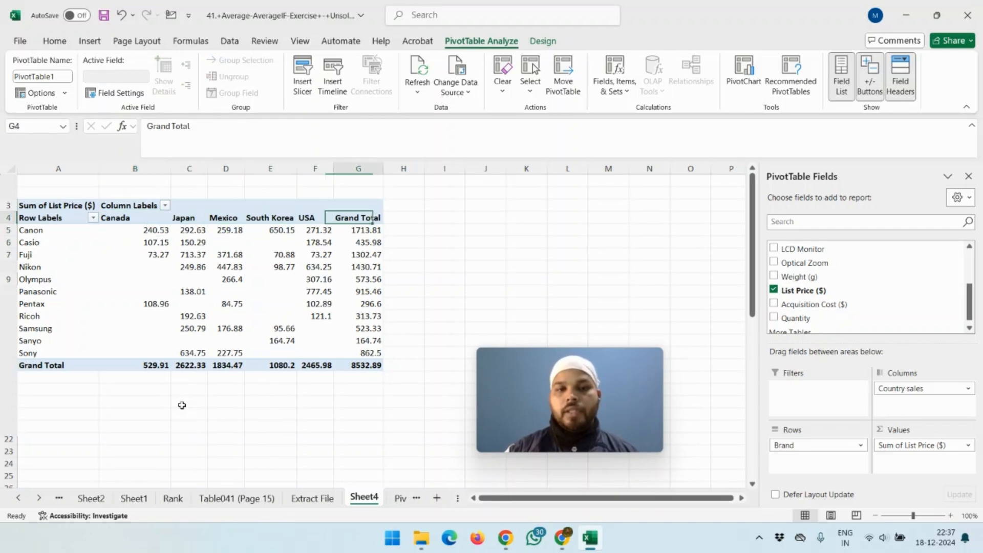
{"action": "key", "text": "Left"}
{"action": "key", "text": "Left"}
{"action": "key", "text": "Left"}
{"action": "key", "text": "Left"}
{"action": "key", "text": "Left"}
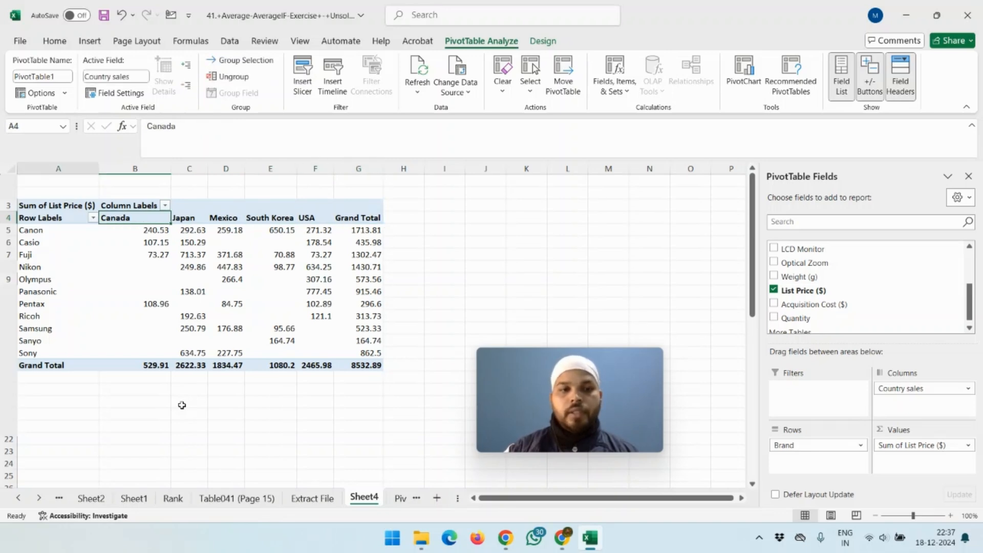
{"action": "key", "text": "Left"}
{"action": "key", "text": "Down"}
{"action": "key", "text": "Down"}
{"action": "key", "text": "Down"}
{"action": "key", "text": "Down"}
{"action": "key", "text": "Down"}
{"action": "key", "text": "Down"}
{"action": "key", "text": "Down"}
{"action": "key", "text": "Down"}
{"action": "key", "text": "Down"}
{"action": "key", "text": "Down"}
{"action": "key", "text": "Down"}
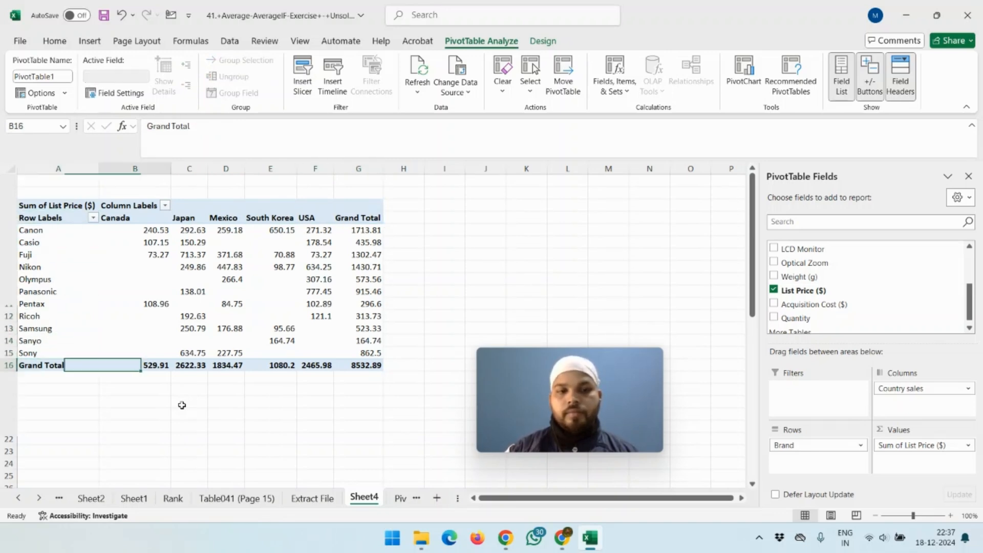
{"action": "key", "text": "Right"}
{"action": "key", "text": "Right"}
{"action": "key", "text": "Right"}
{"action": "key", "text": "Right"}
{"action": "key", "text": "Right"}
{"action": "key", "text": "Up"}
{"action": "key", "text": "Up"}
{"action": "key", "text": "Up"}
{"action": "key", "text": "Up"}
{"action": "key", "text": "Up"}
{"action": "key", "text": "Up"}
{"action": "key", "text": "Up"}
{"action": "key", "text": "Up"}
{"action": "key", "text": "Up"}
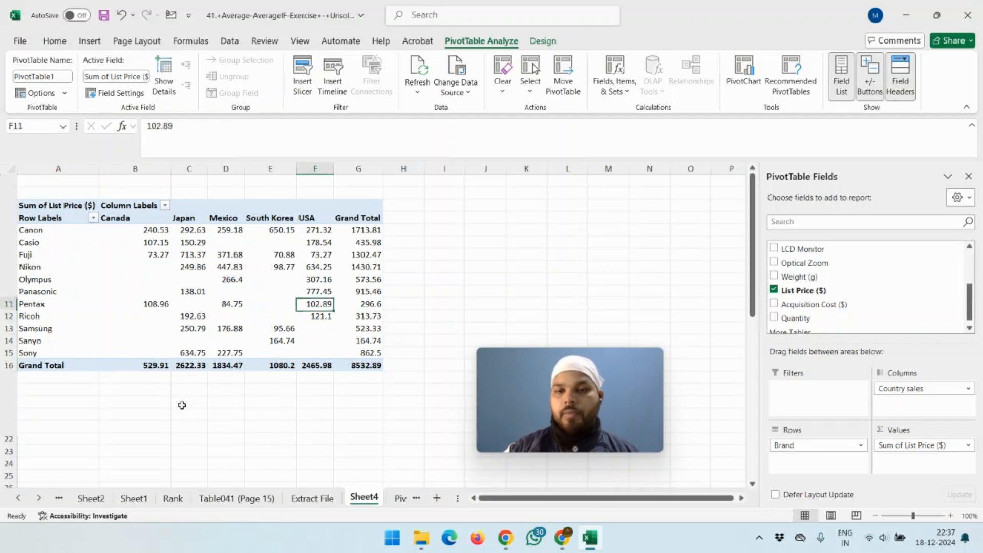
{"action": "key", "text": "Up"}
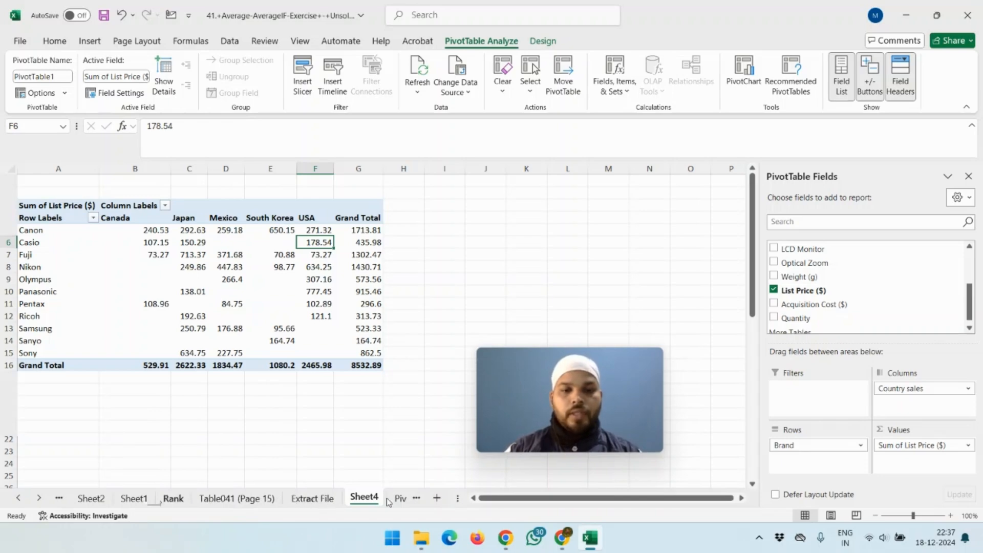
Go back to the Pivot sheet and view the source data from its first row
{"action": "left_click", "coordinate": [401, 497]}
{"action": "scroll", "coordinate": [319, 242], "scroll_direction": "up", "scroll_amount": 14}
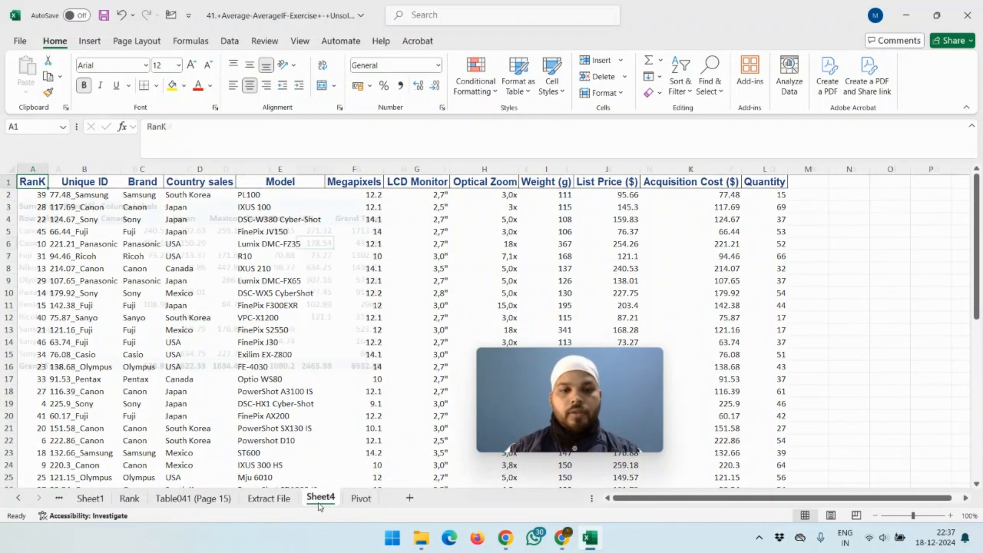
Compare the PivotTable with its source data and select the entire row 4, the Sony DSC-W380 Cyber-Shot record, on the Pivot sheet
{"action": "left_click", "coordinate": [321, 498]}
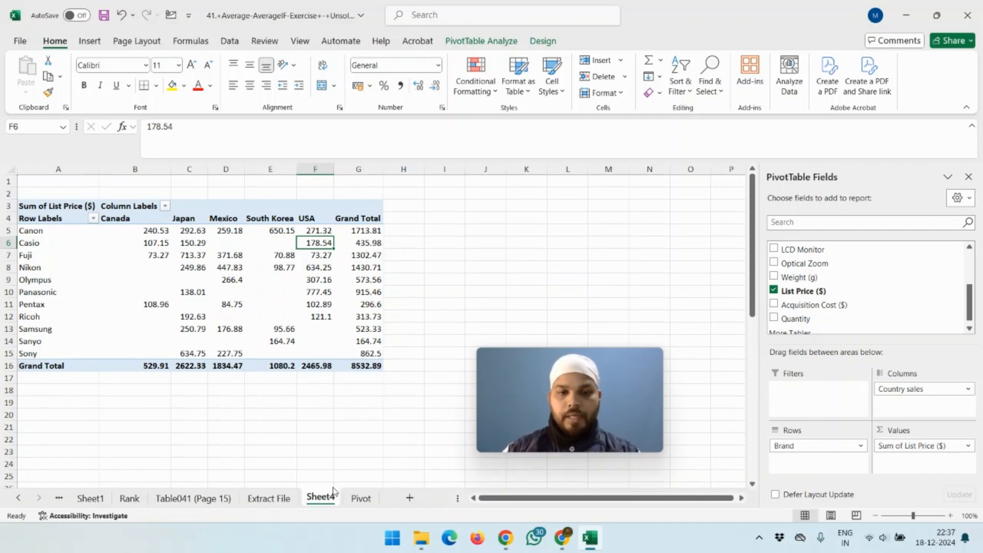
{"action": "left_click", "coordinate": [361, 498]}
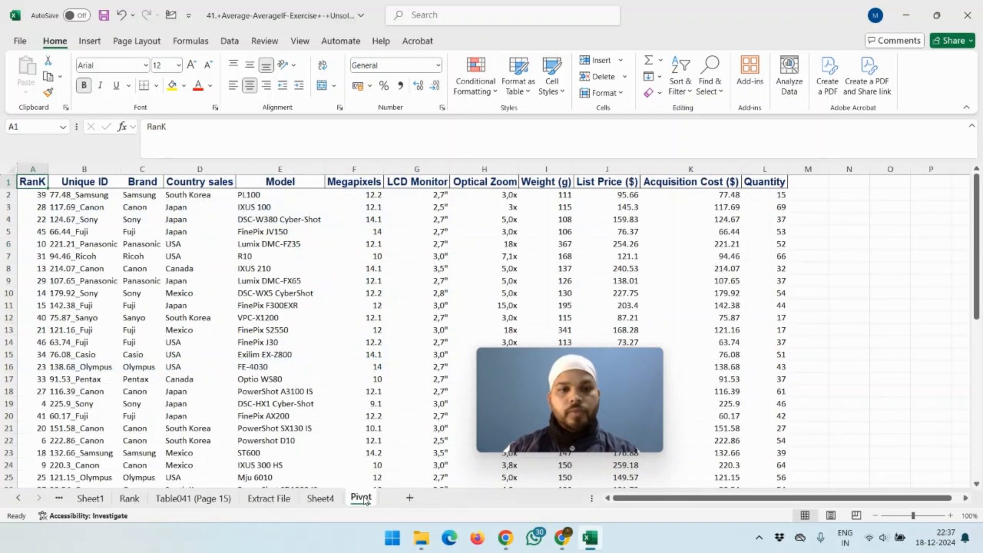
{"action": "left_click", "coordinate": [118, 220]}
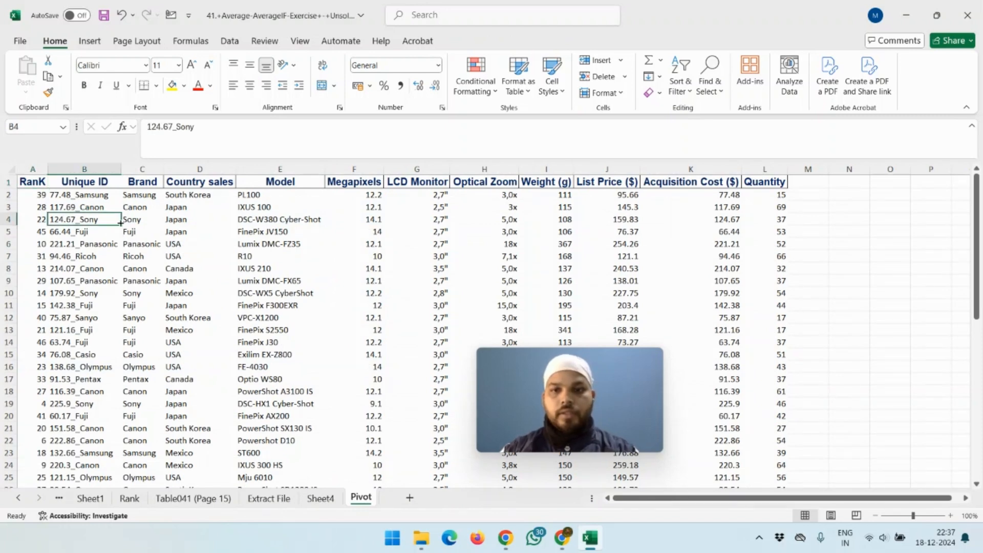
{"action": "key", "text": "shift+space"}
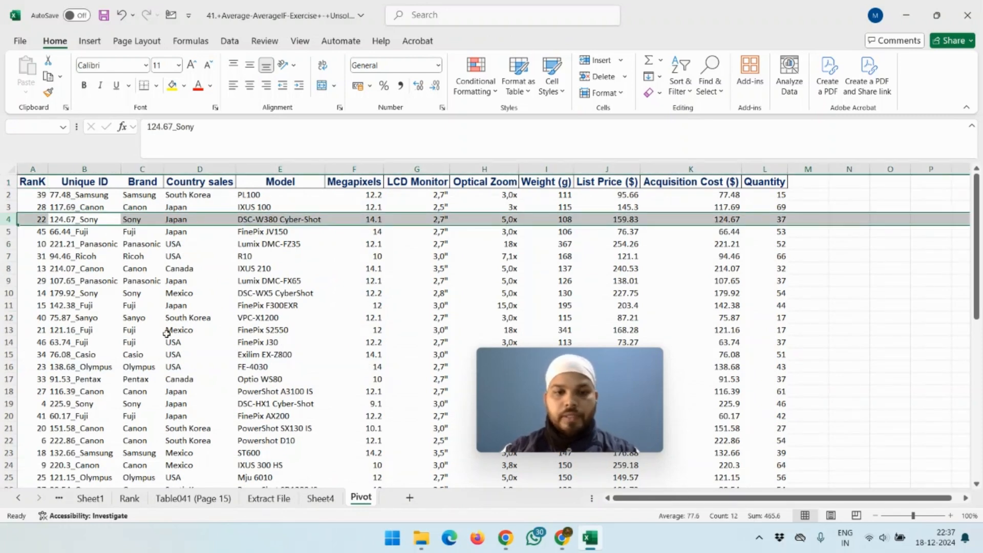
Highlight the Sony row of the PivotTable on Sheet4 to examine its list price sums by country
{"action": "left_click", "coordinate": [320, 499]}
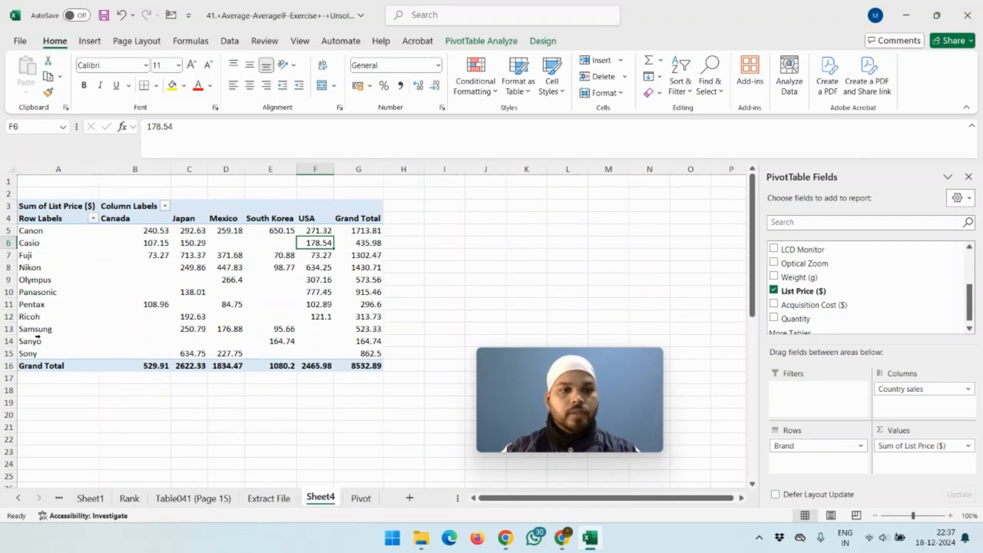
{"action": "left_click", "coordinate": [35, 361]}
{"action": "left_click", "coordinate": [34, 353]}
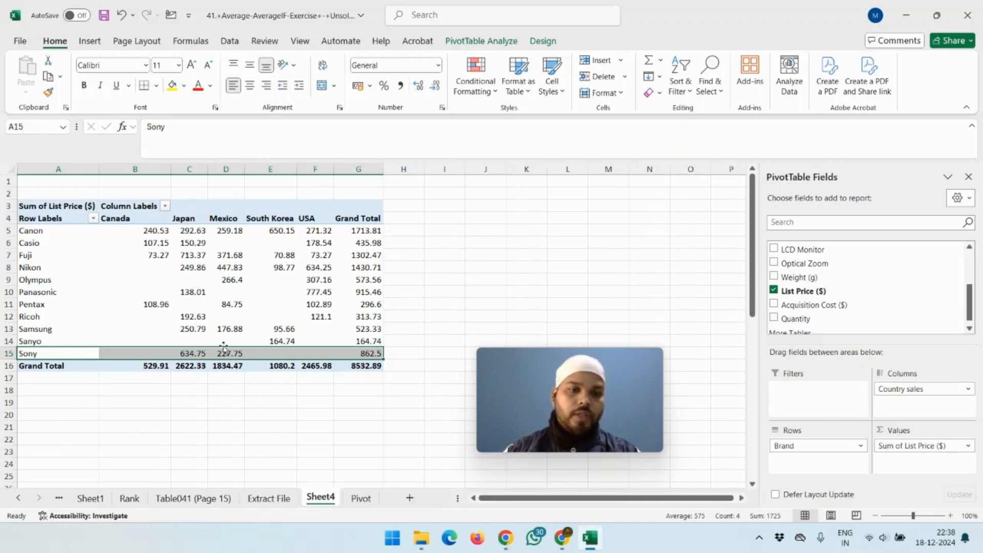
Try deleting the Sony record in source row 4, check the PivotTable for changes, and undo the deletion
{"action": "left_click", "coordinate": [361, 498]}
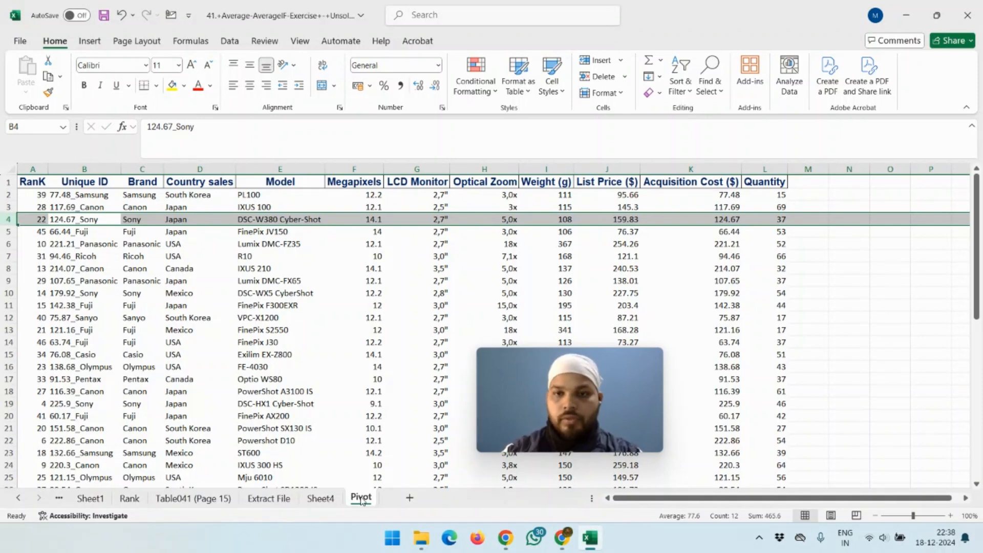
{"action": "left_click", "coordinate": [320, 498]}
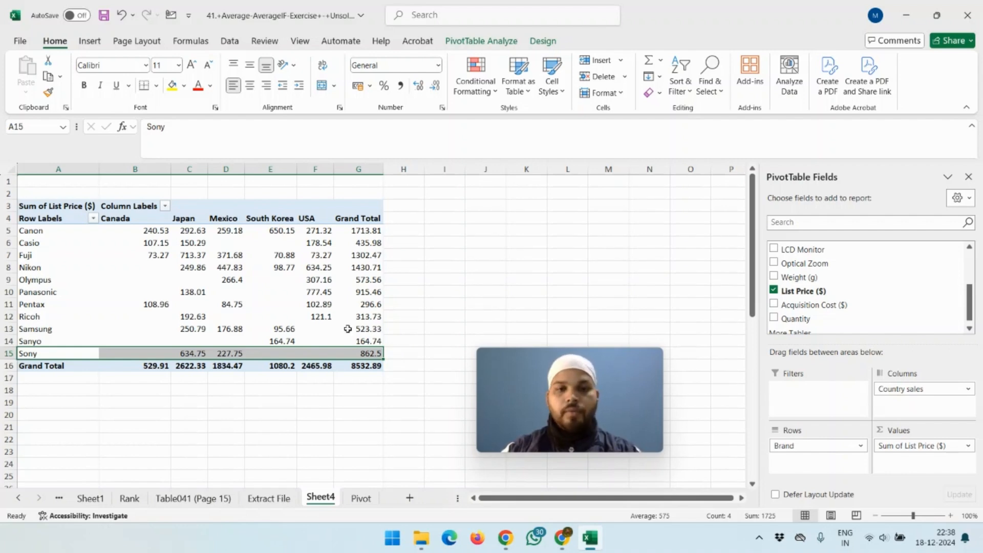
{"action": "left_click", "coordinate": [308, 296]}
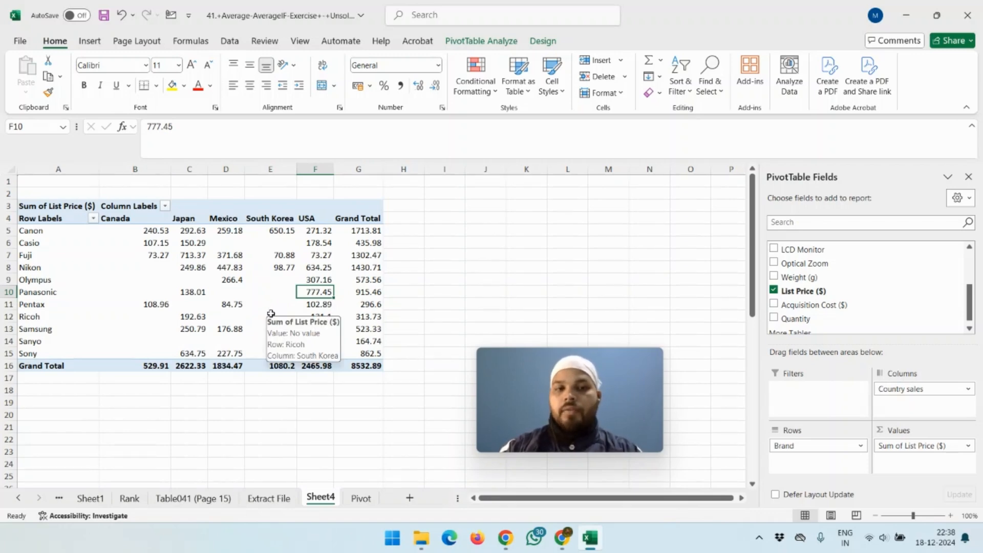
{"action": "left_click", "coordinate": [361, 498]}
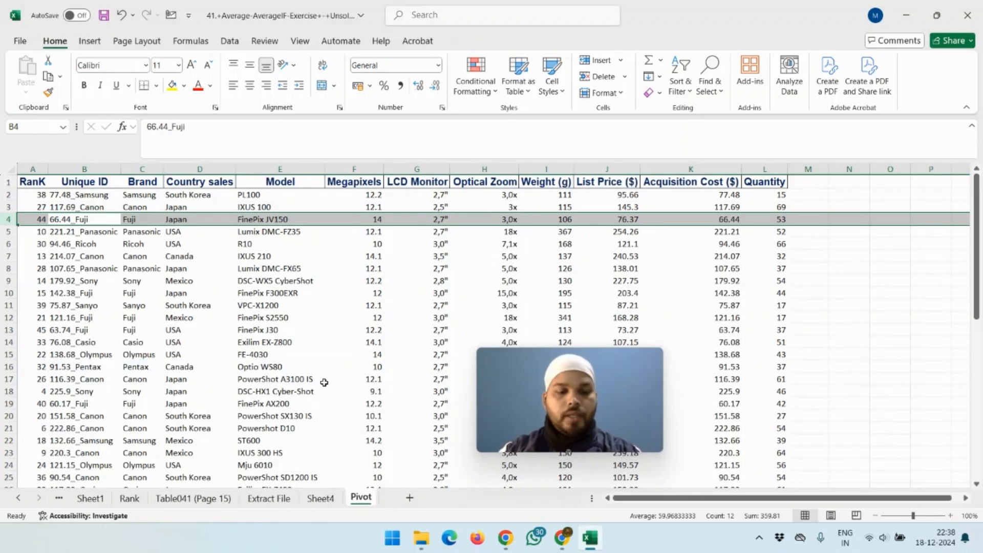
{"action": "key", "text": "ctrl+z"}
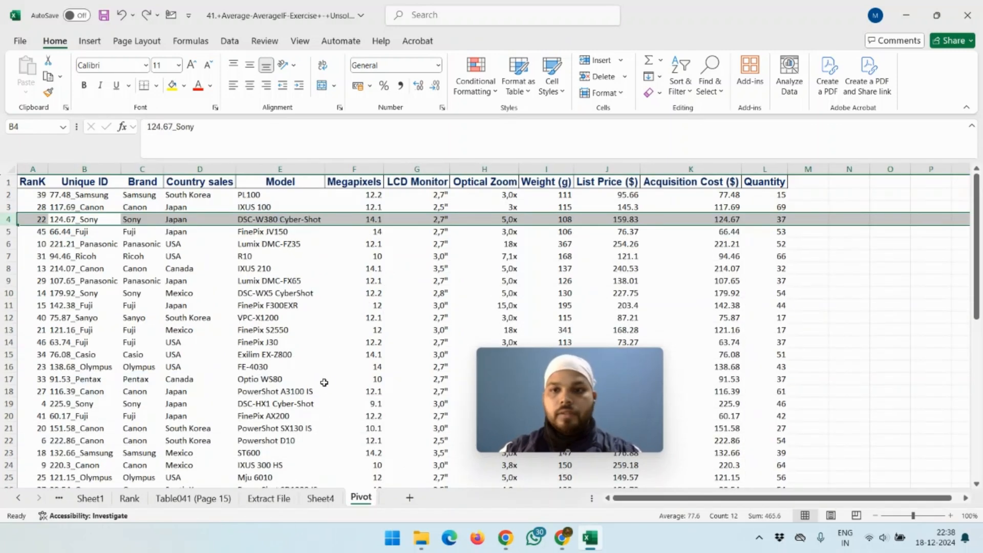
Delete the Sony record from row 4 again, compare the source data with the PivotTable on Sheet4, and restore the record
{"action": "left_click", "coordinate": [313, 500]}
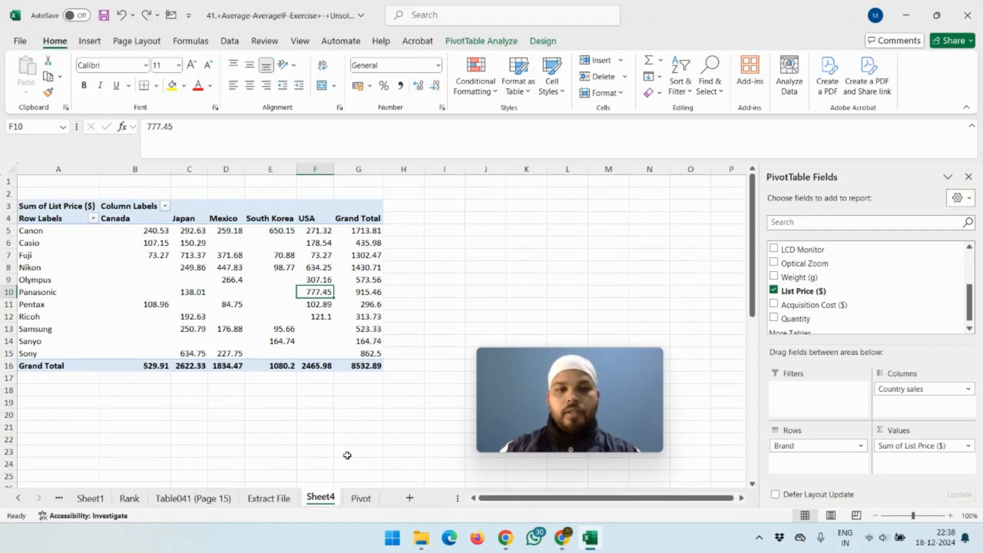
{"action": "left_click", "coordinate": [360, 498]}
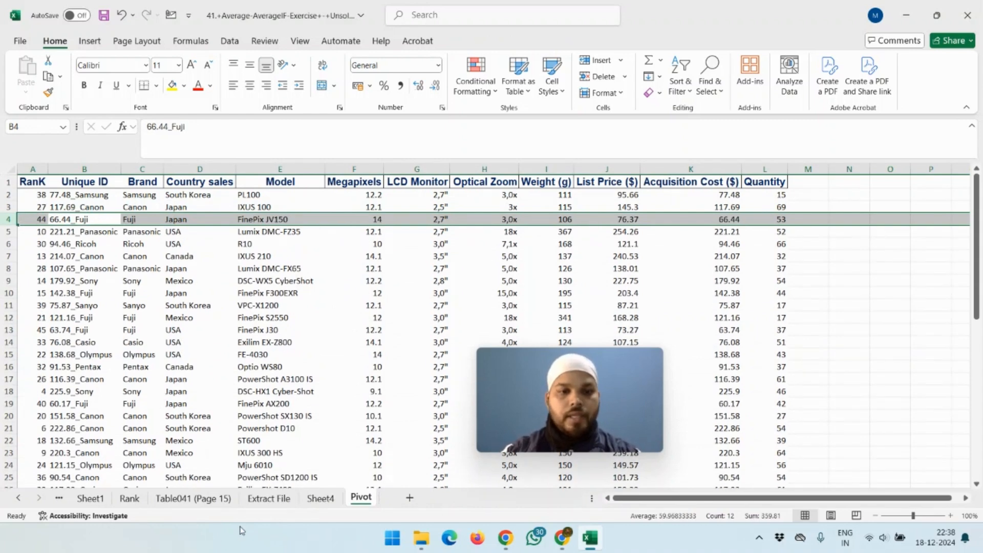
{"action": "left_click", "coordinate": [321, 497]}
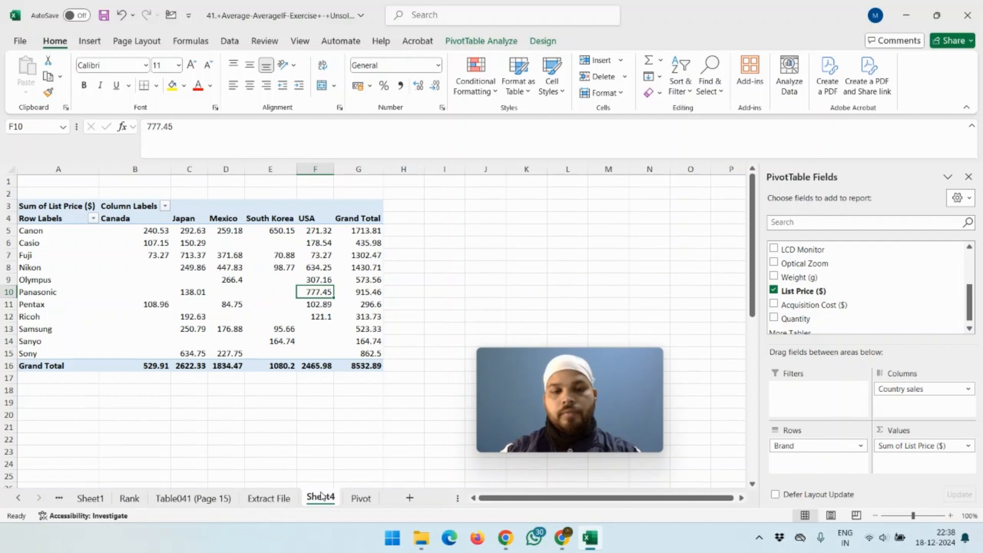
{"action": "left_click", "coordinate": [357, 499]}
{"action": "key", "text": "ctrl+z"}
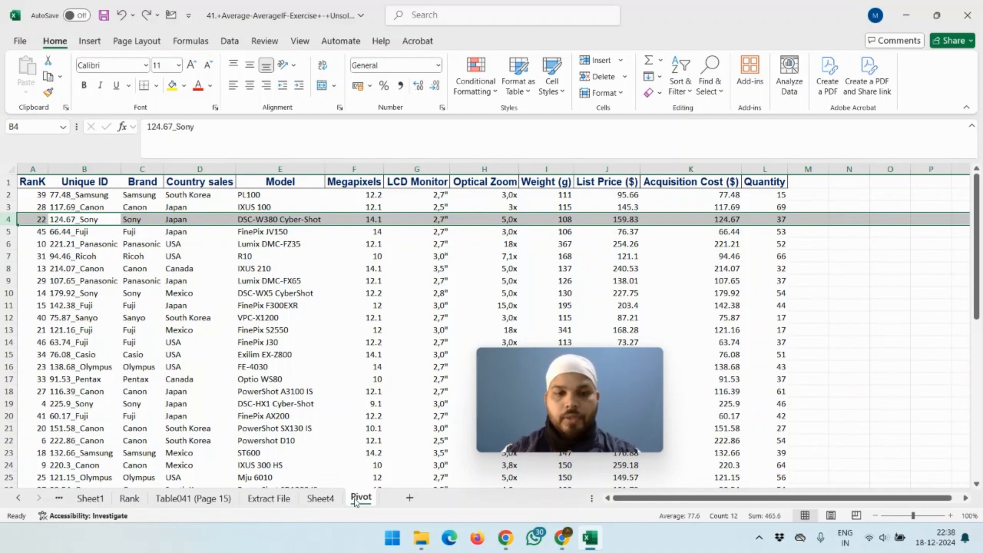
Delete the selected Sony DSC-W380 Cyber-Shot record in row 4 of the Pivot sheet
{"action": "left_click", "coordinate": [321, 499]}
{"action": "left_click", "coordinate": [363, 499]}
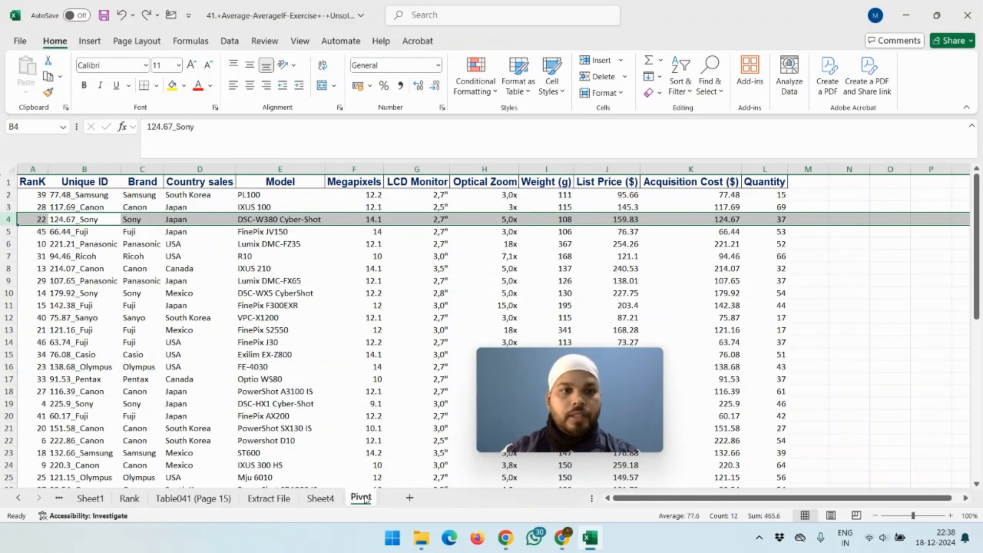
{"action": "key", "text": "ctrl+minus"}
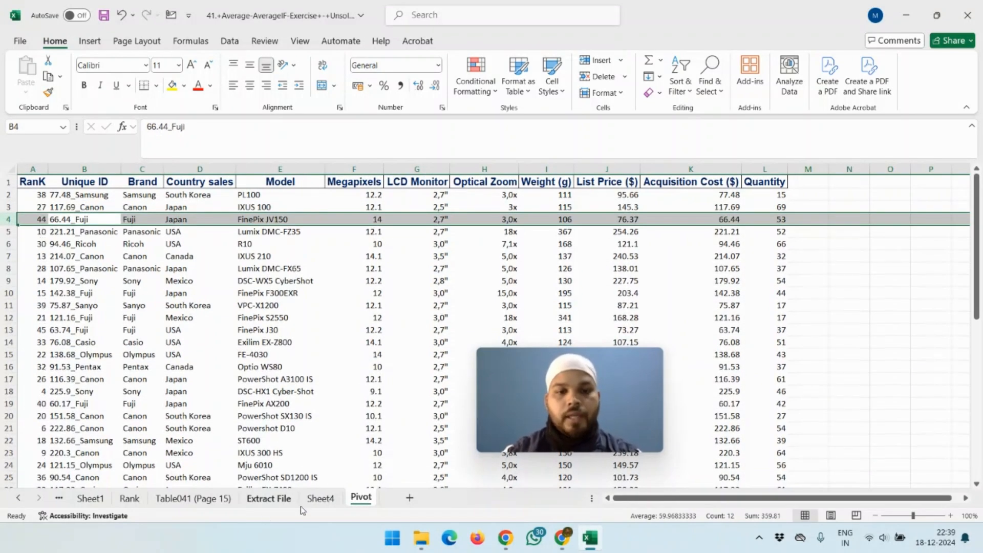
Refresh the PivotTable on Sheet4 and check Sony's sum for Japan
{"action": "left_click", "coordinate": [324, 502]}
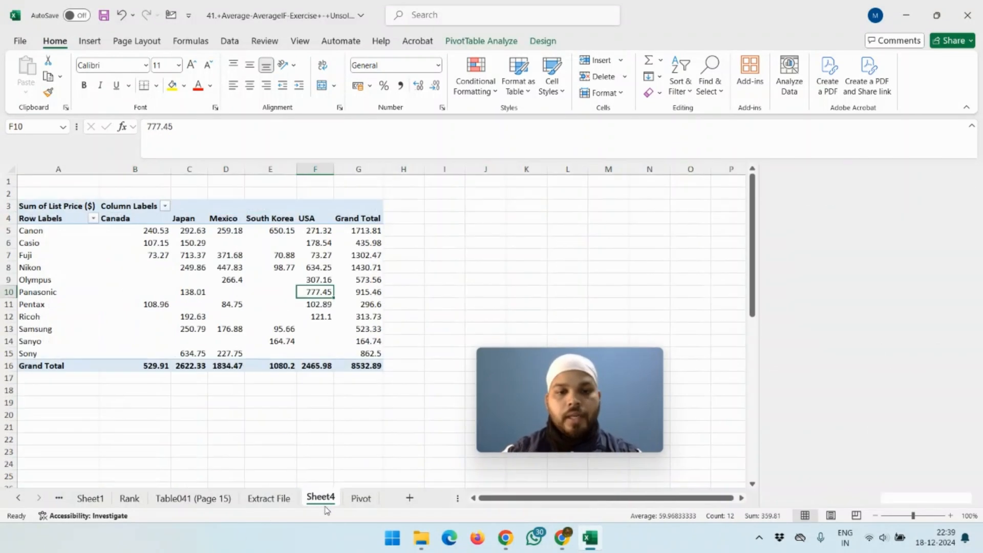
{"action": "right_click", "coordinate": [186, 280]}
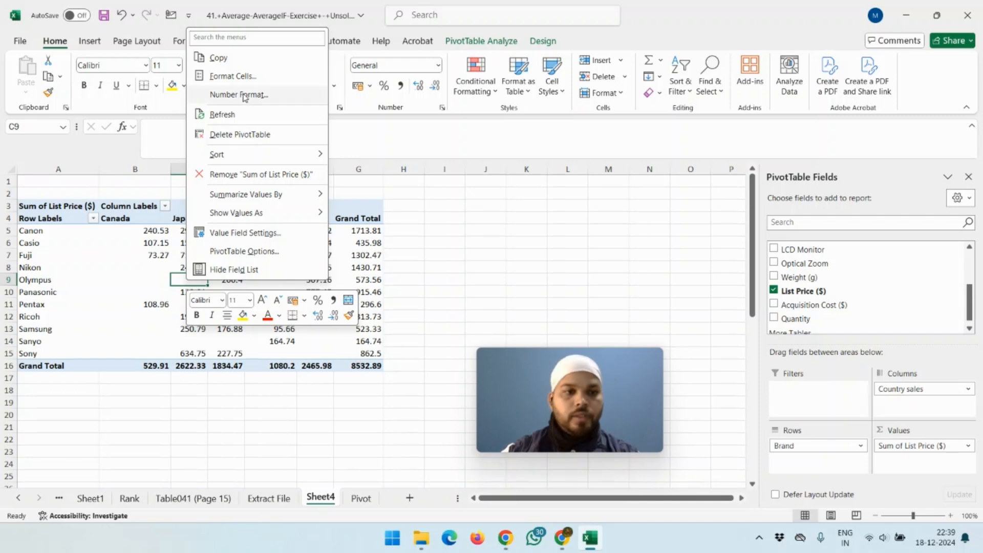
{"action": "left_click", "coordinate": [231, 116]}
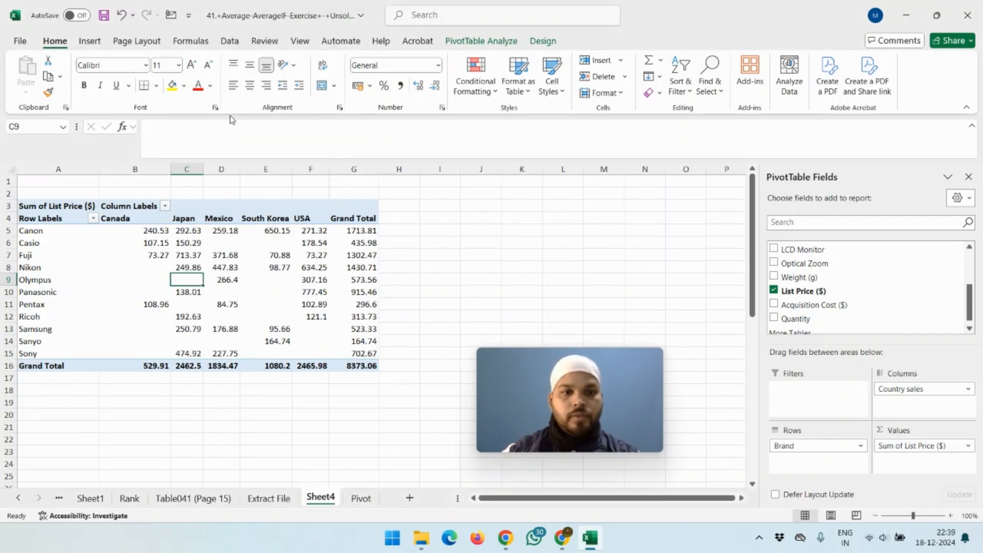
{"action": "mouse_move", "coordinate": [187, 355]}
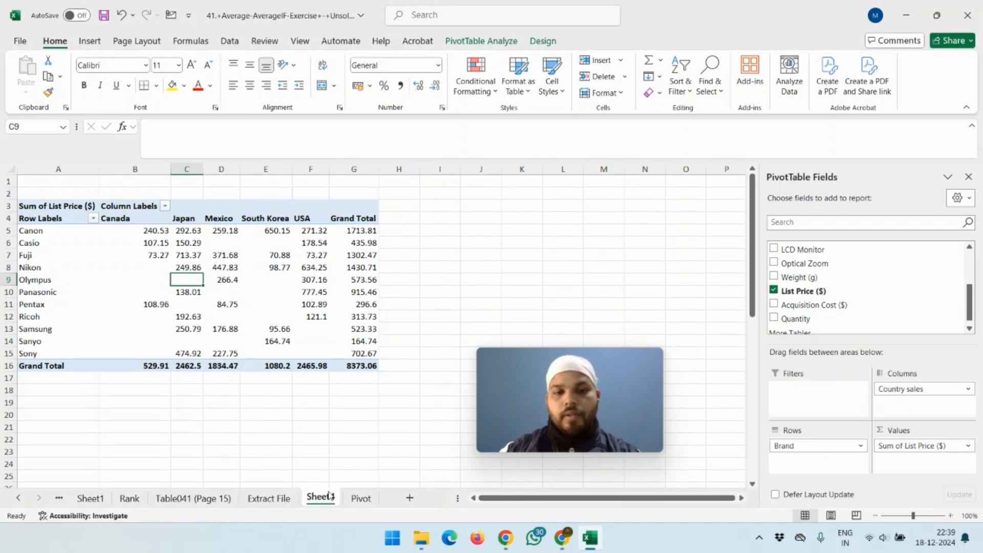
Undo the PivotTable refresh and the deletion of source row 4
{"action": "left_click", "coordinate": [354, 499]}
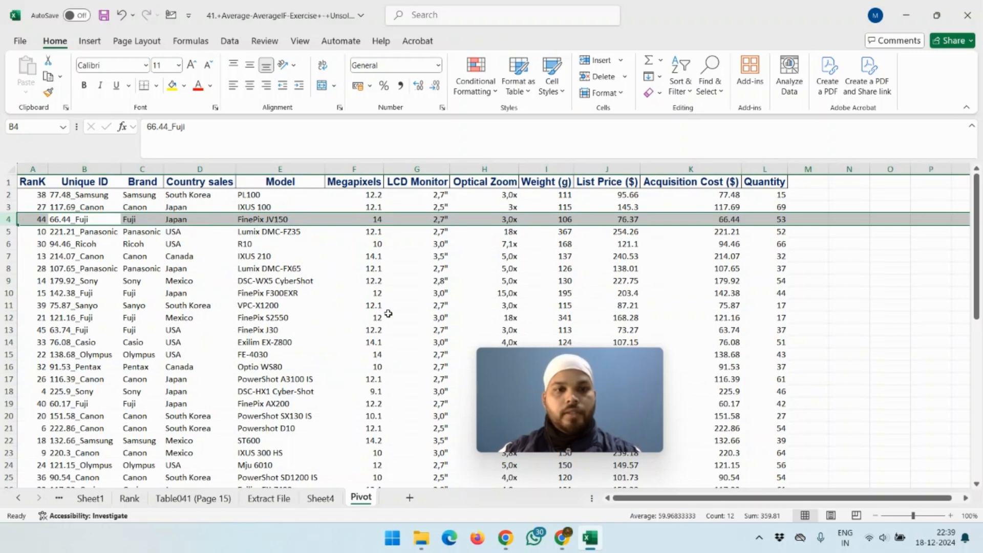
{"action": "key", "text": "ctrl+Page_Up"}
{"action": "key", "text": "ctrl+Page_Down"}
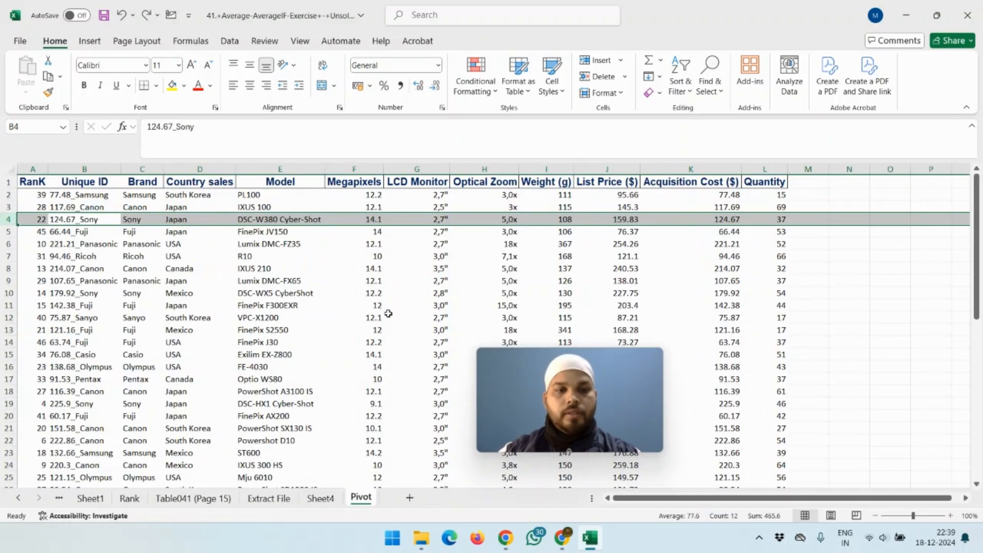
Review the restored PivotTable on Sheet4 and look through the source records on the Pivot sheet
{"action": "left_click", "coordinate": [321, 498]}
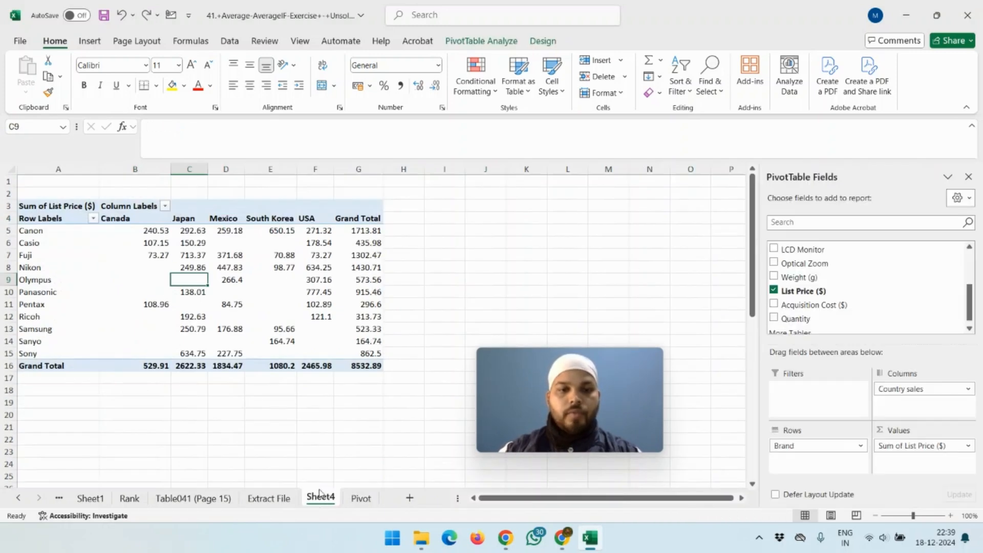
{"action": "left_click", "coordinate": [360, 500]}
{"action": "scroll", "coordinate": [290, 317], "scroll_direction": "down", "scroll_amount": 1}
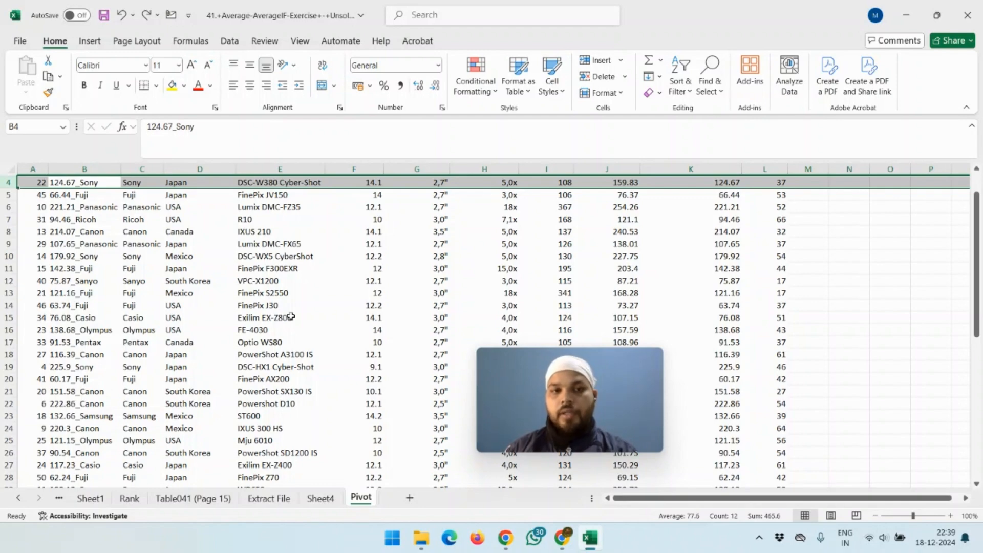
{"action": "scroll", "coordinate": [133, 398], "scroll_direction": "down", "scroll_amount": 3}
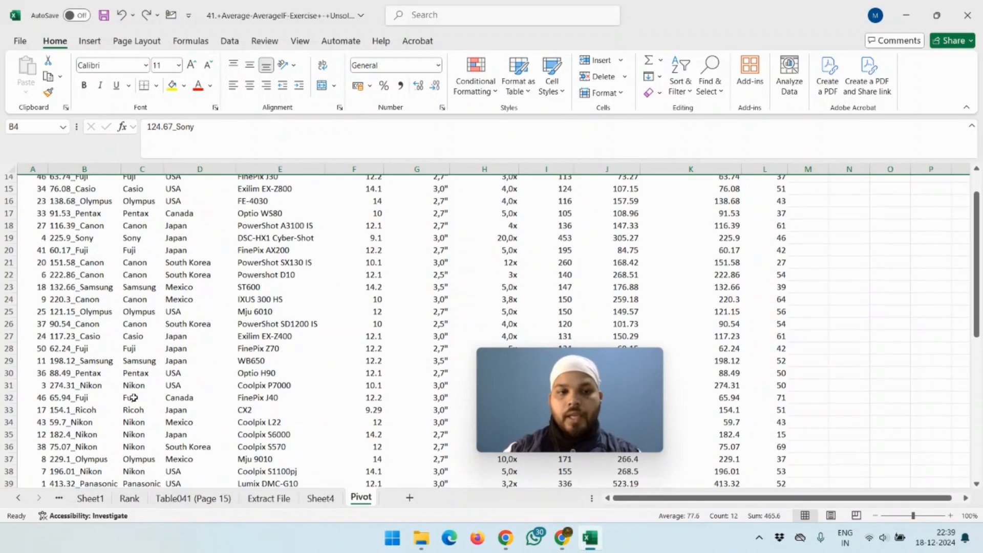
{"action": "left_click", "coordinate": [321, 499]}
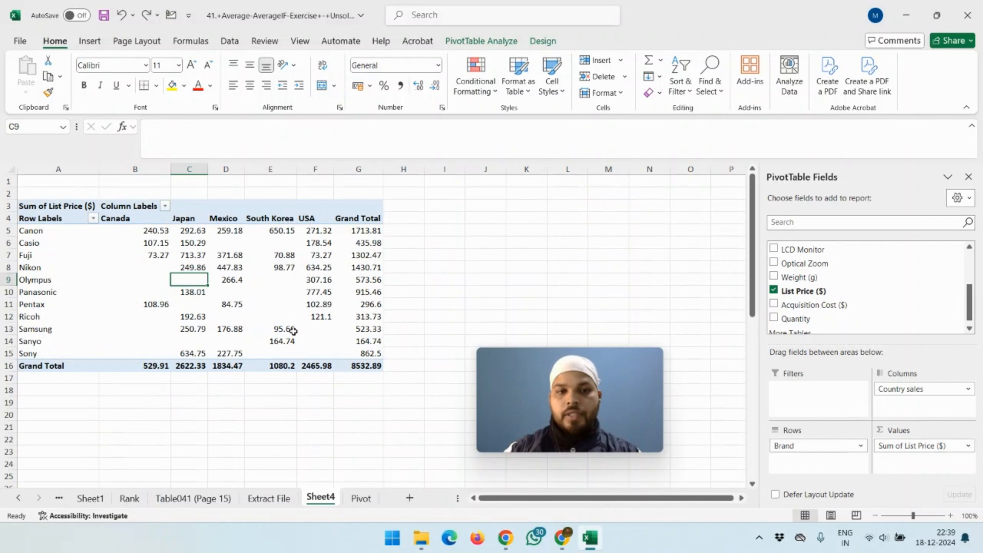
{"action": "mouse_move", "coordinate": [293, 331]}
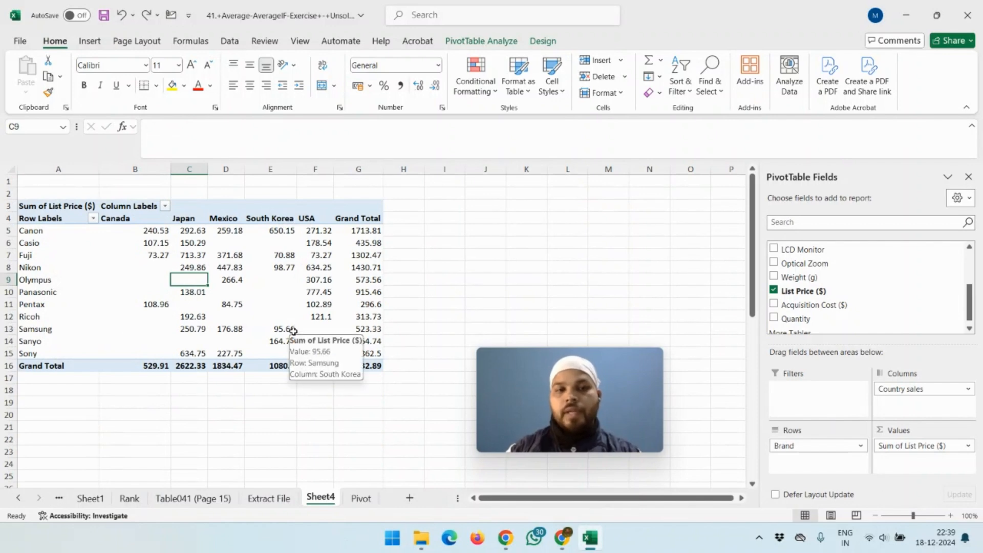